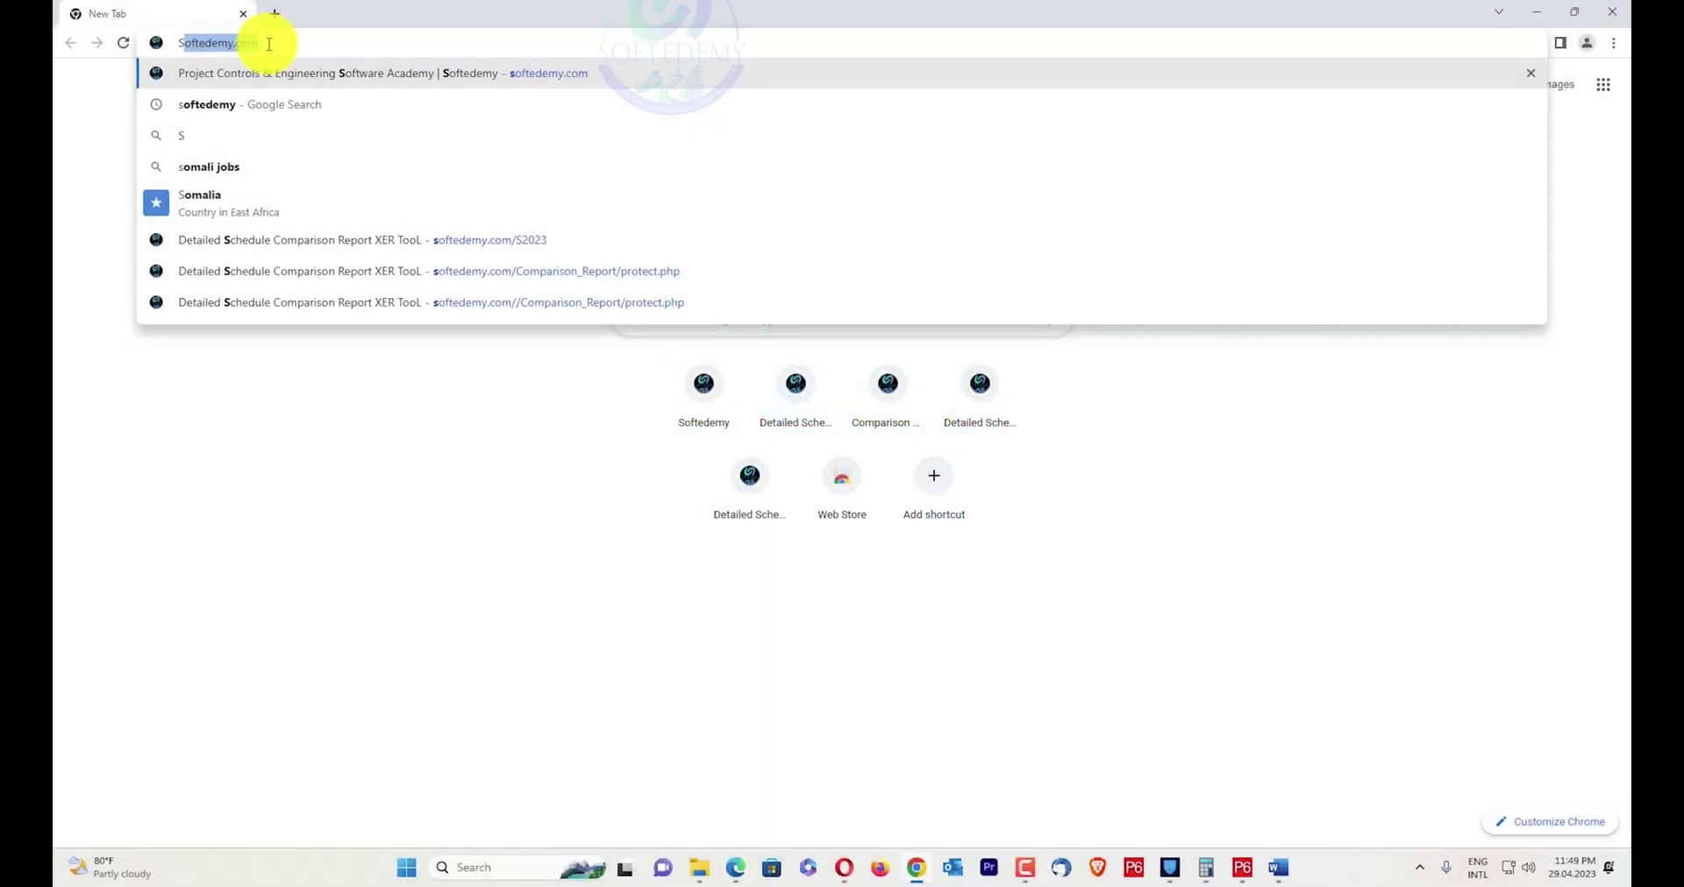
Open softedemy.com, dismiss the newsletter notification, and go to the Comparison Report XER Tool.
key(Return)
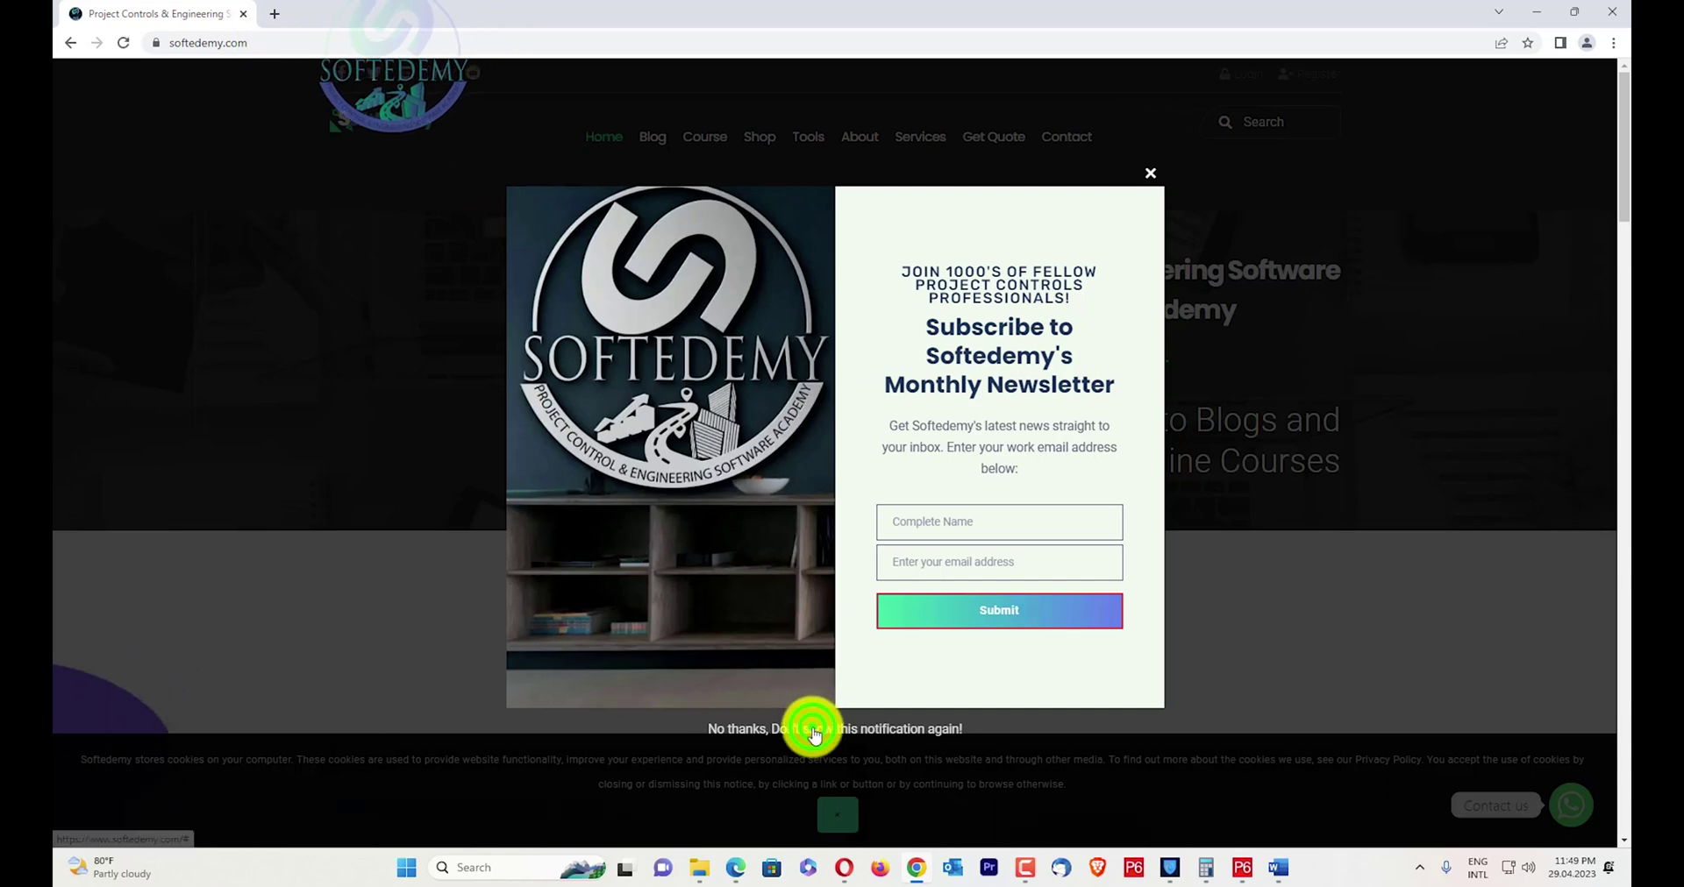
click(808, 727)
drag(173, 42, 284, 43)
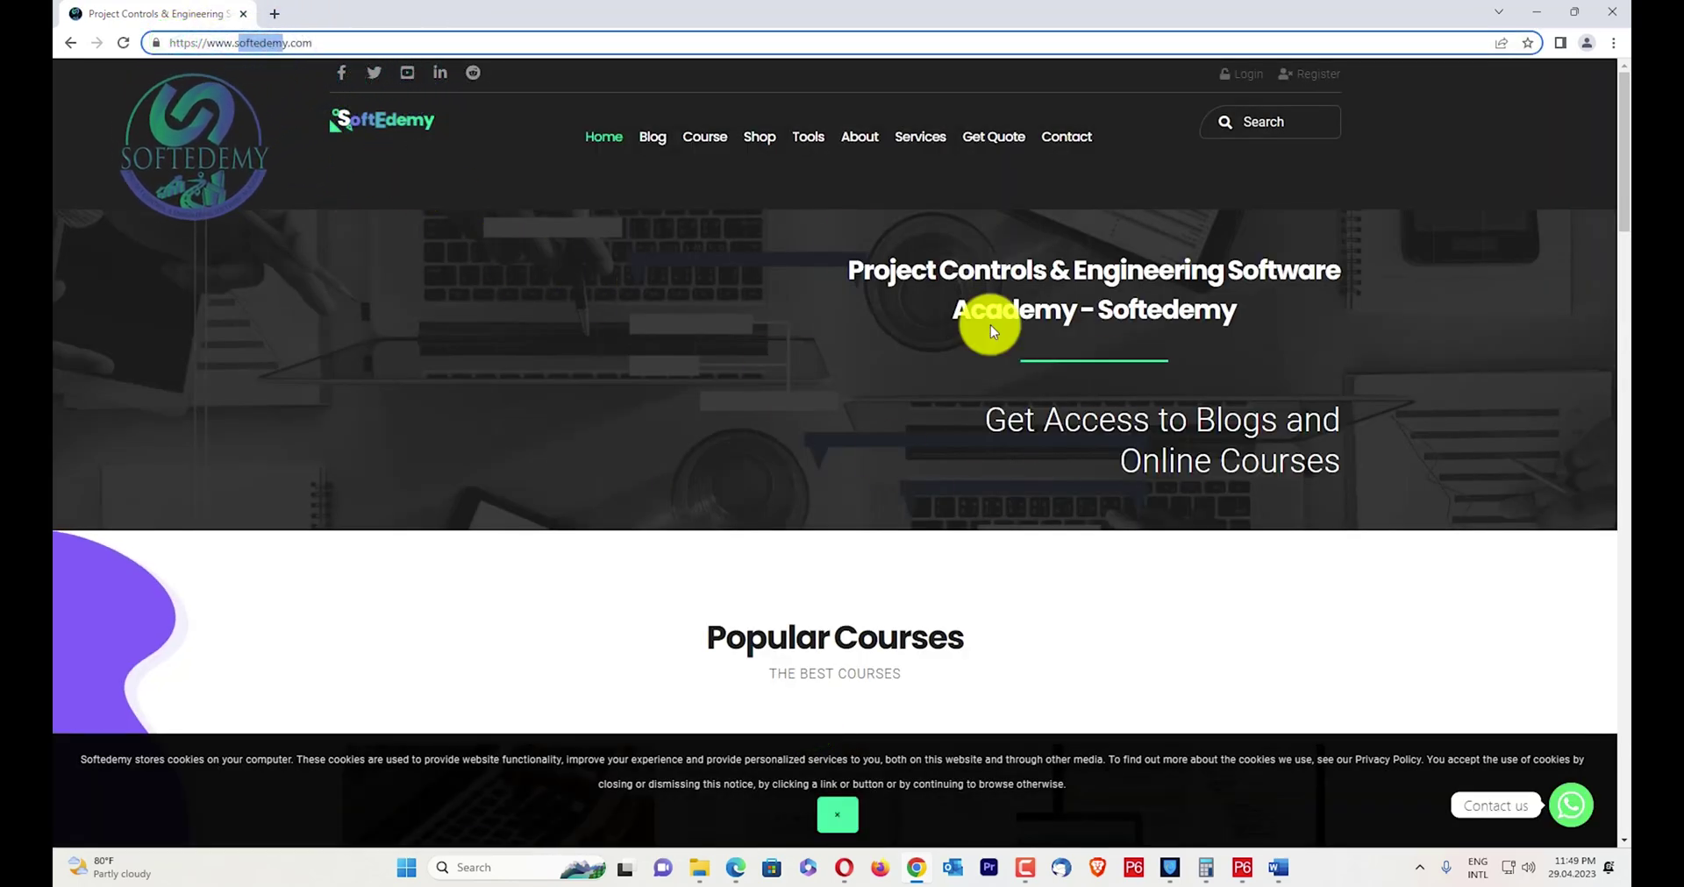
mouse_move(807, 140)
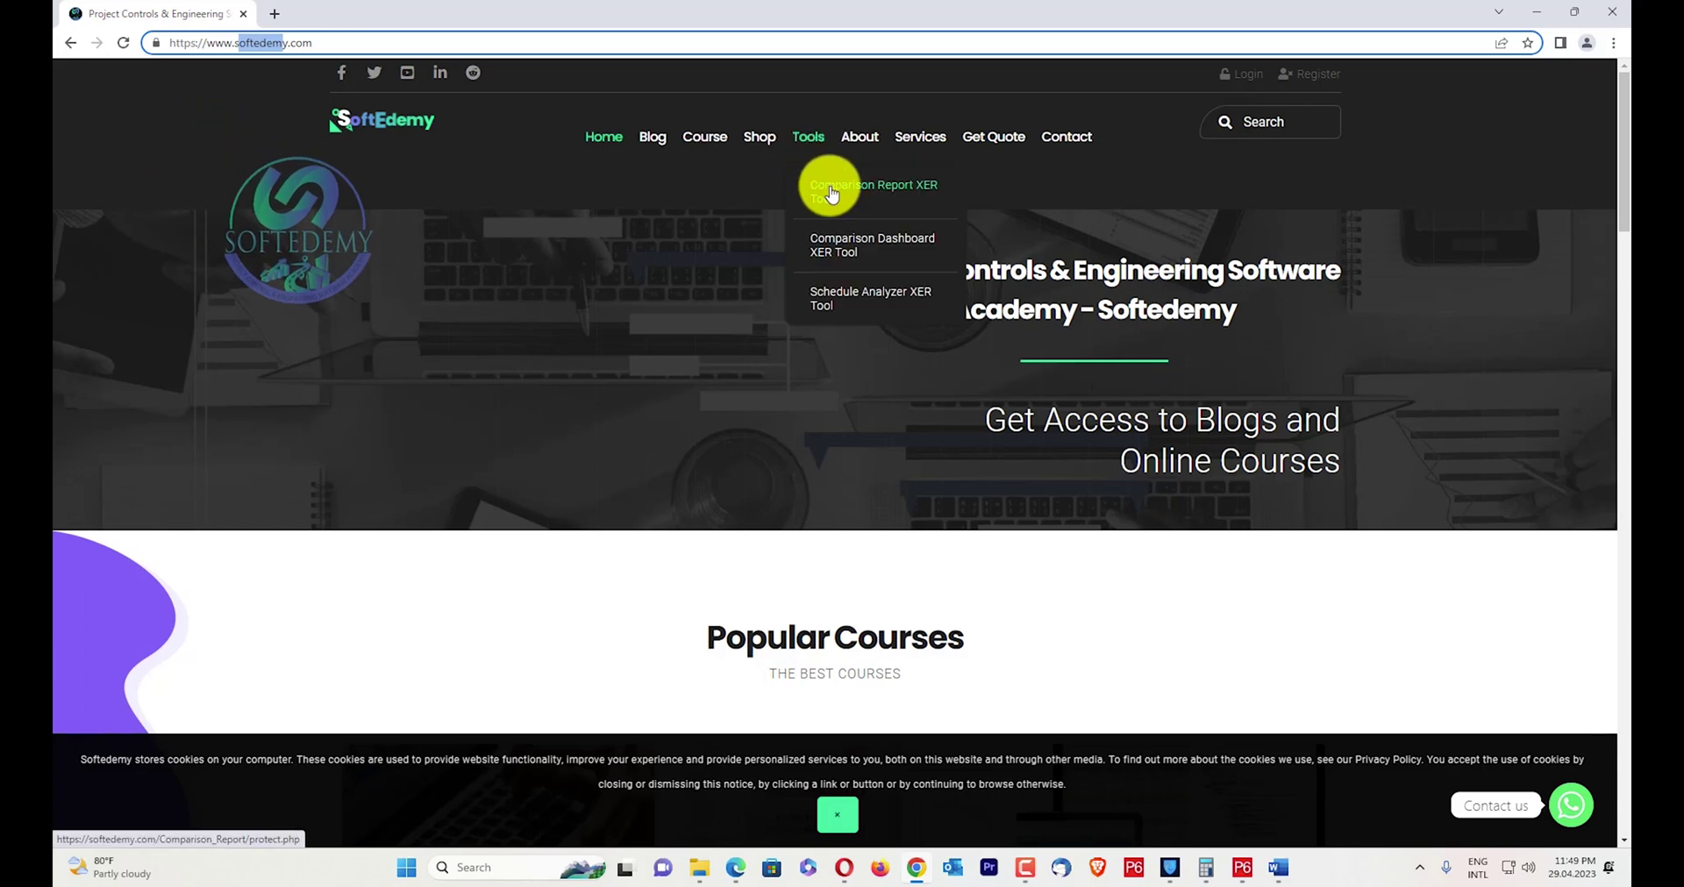
click(866, 196)
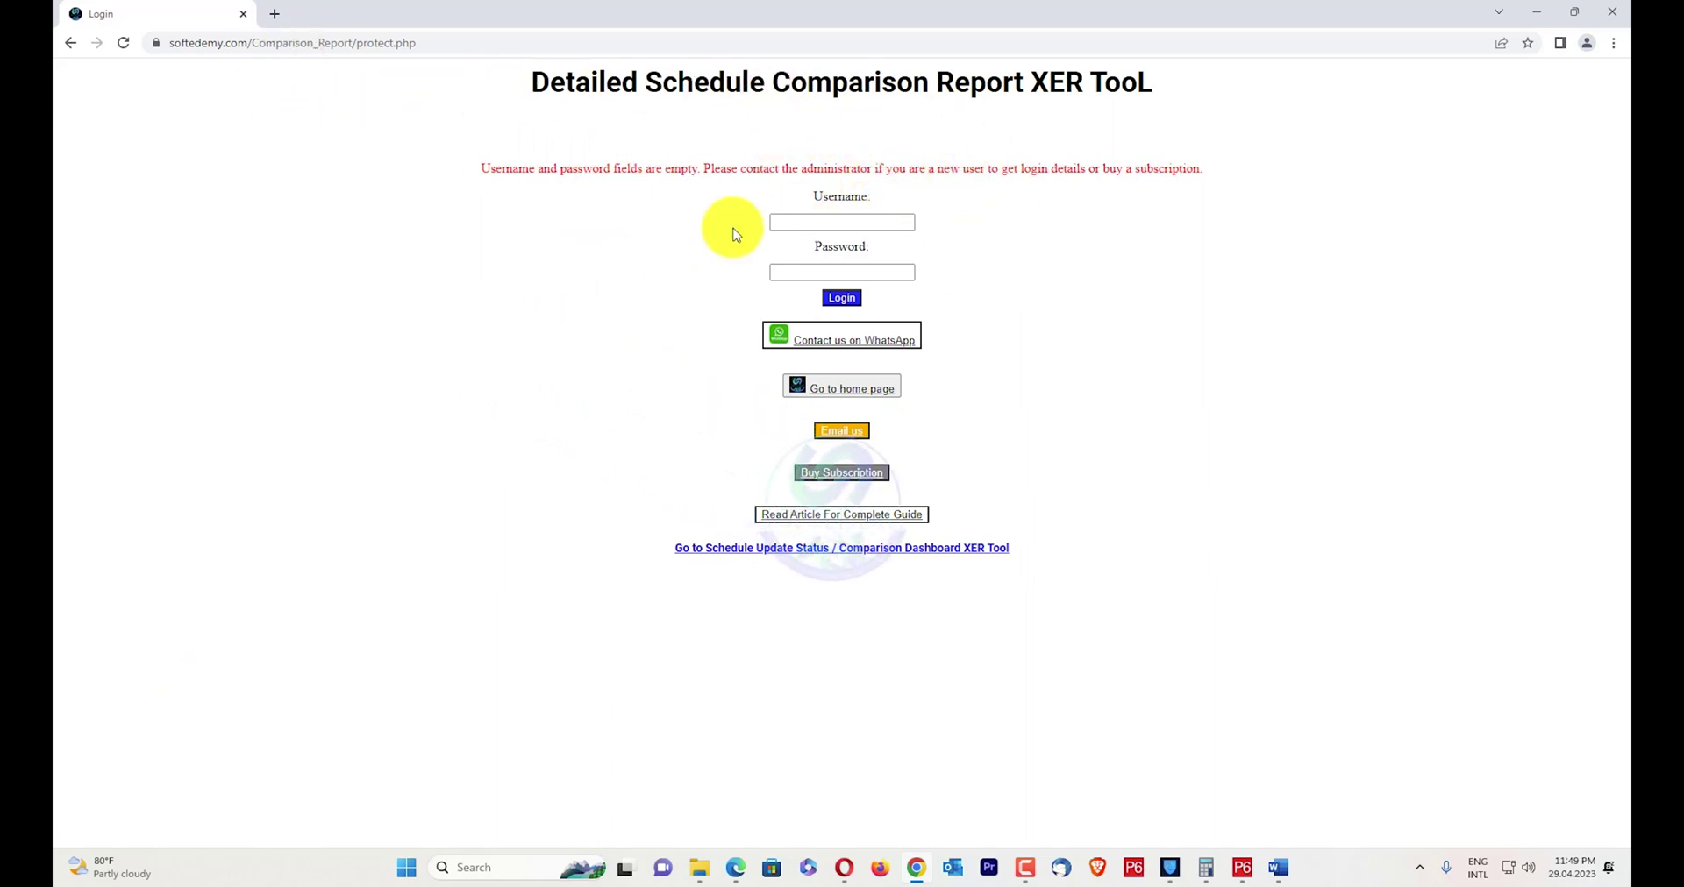
Log in to the Detailed Schedule Comparison Report XER Tool with the account username and password.
click(833, 221)
click(863, 257)
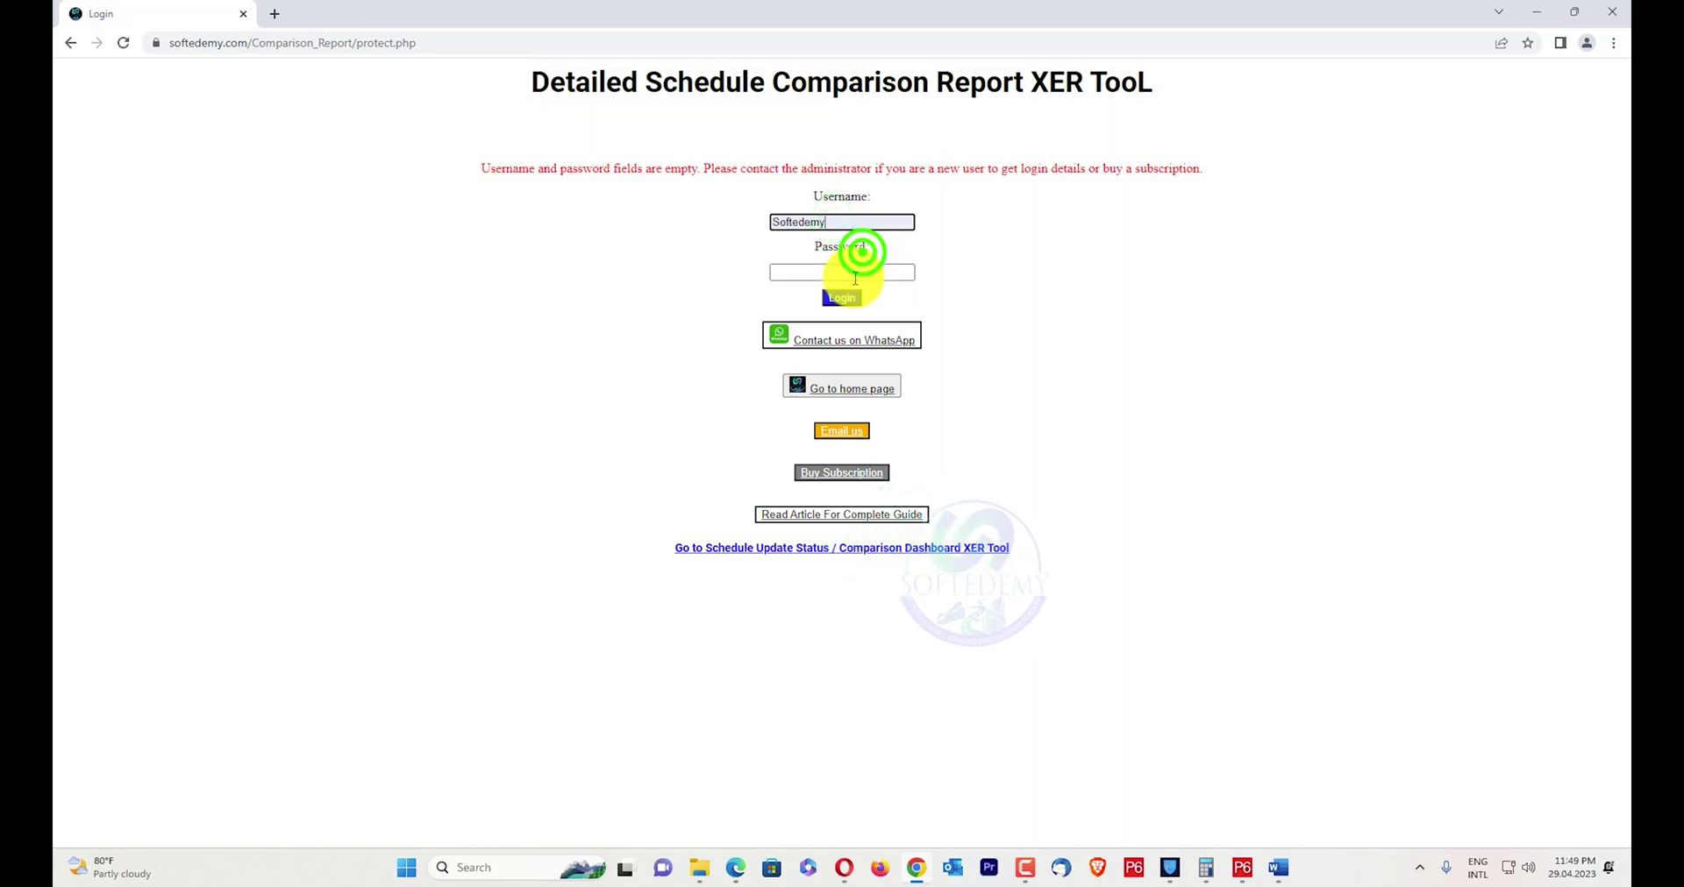
click(850, 271)
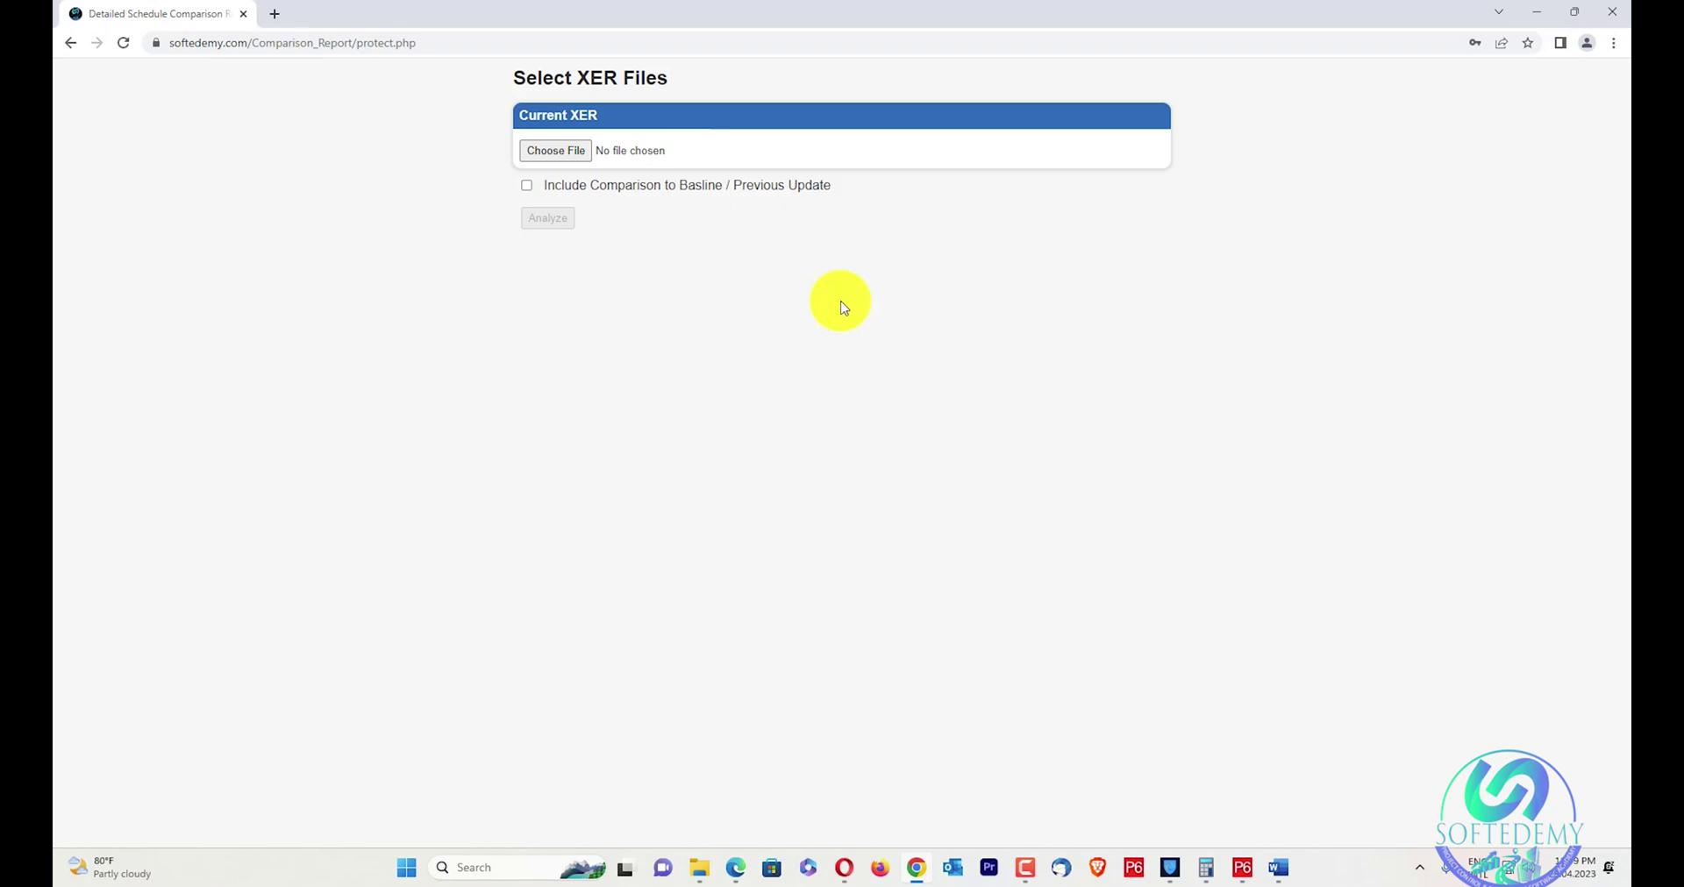
Load B2-28-Feb-2023.xer from the updated Schedules Monthly folder as the current XER.
click(578, 150)
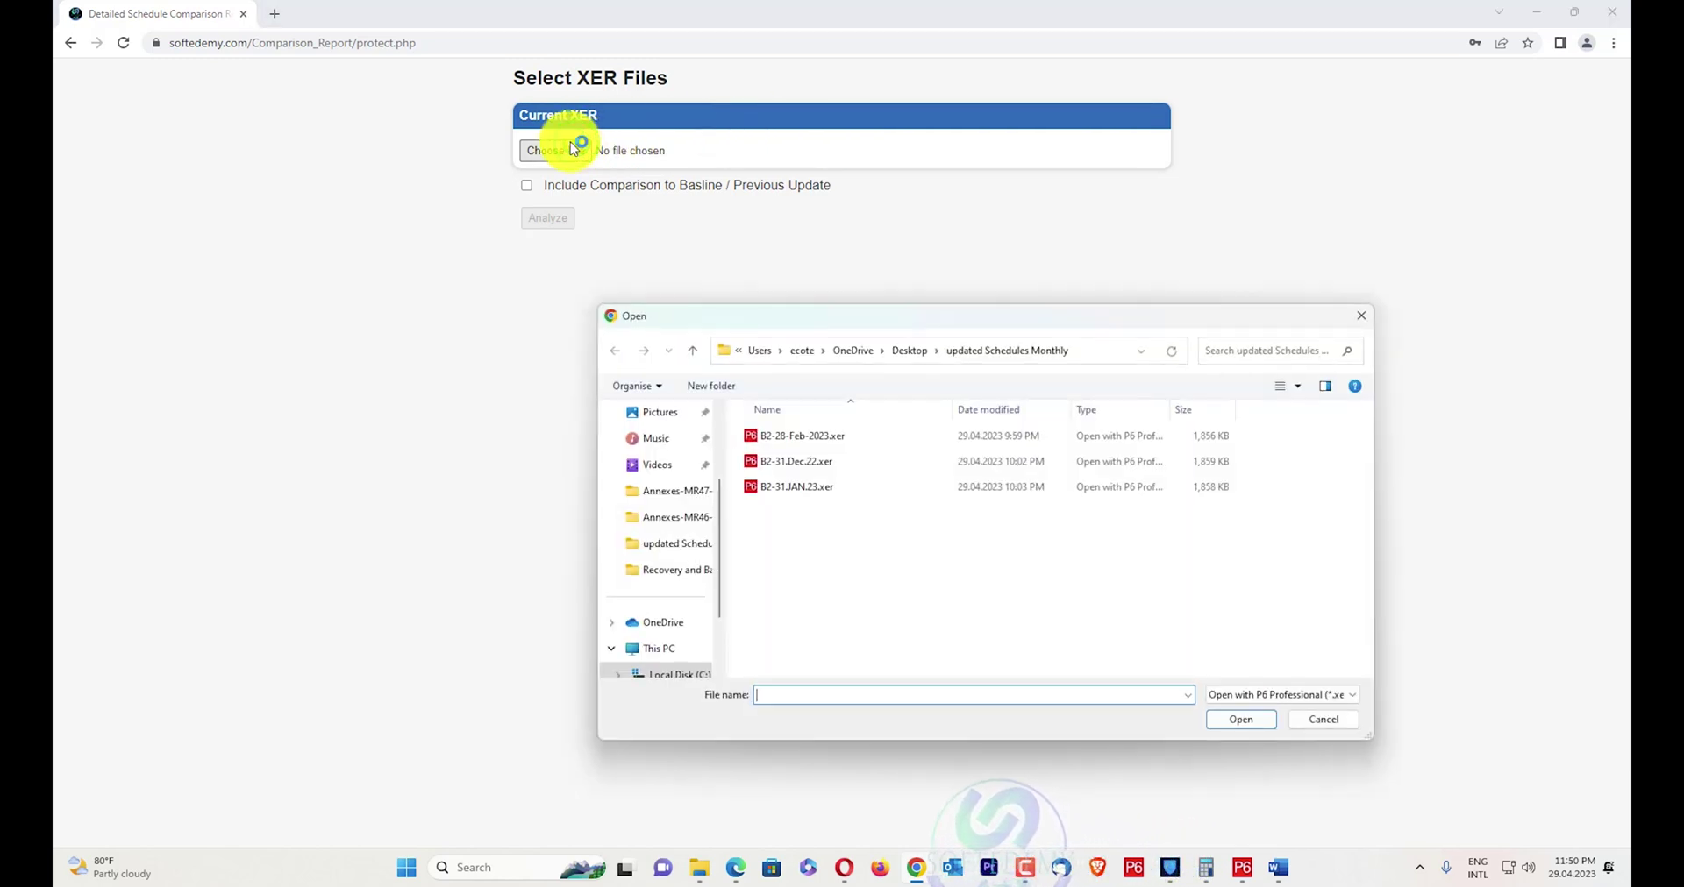
click(820, 435)
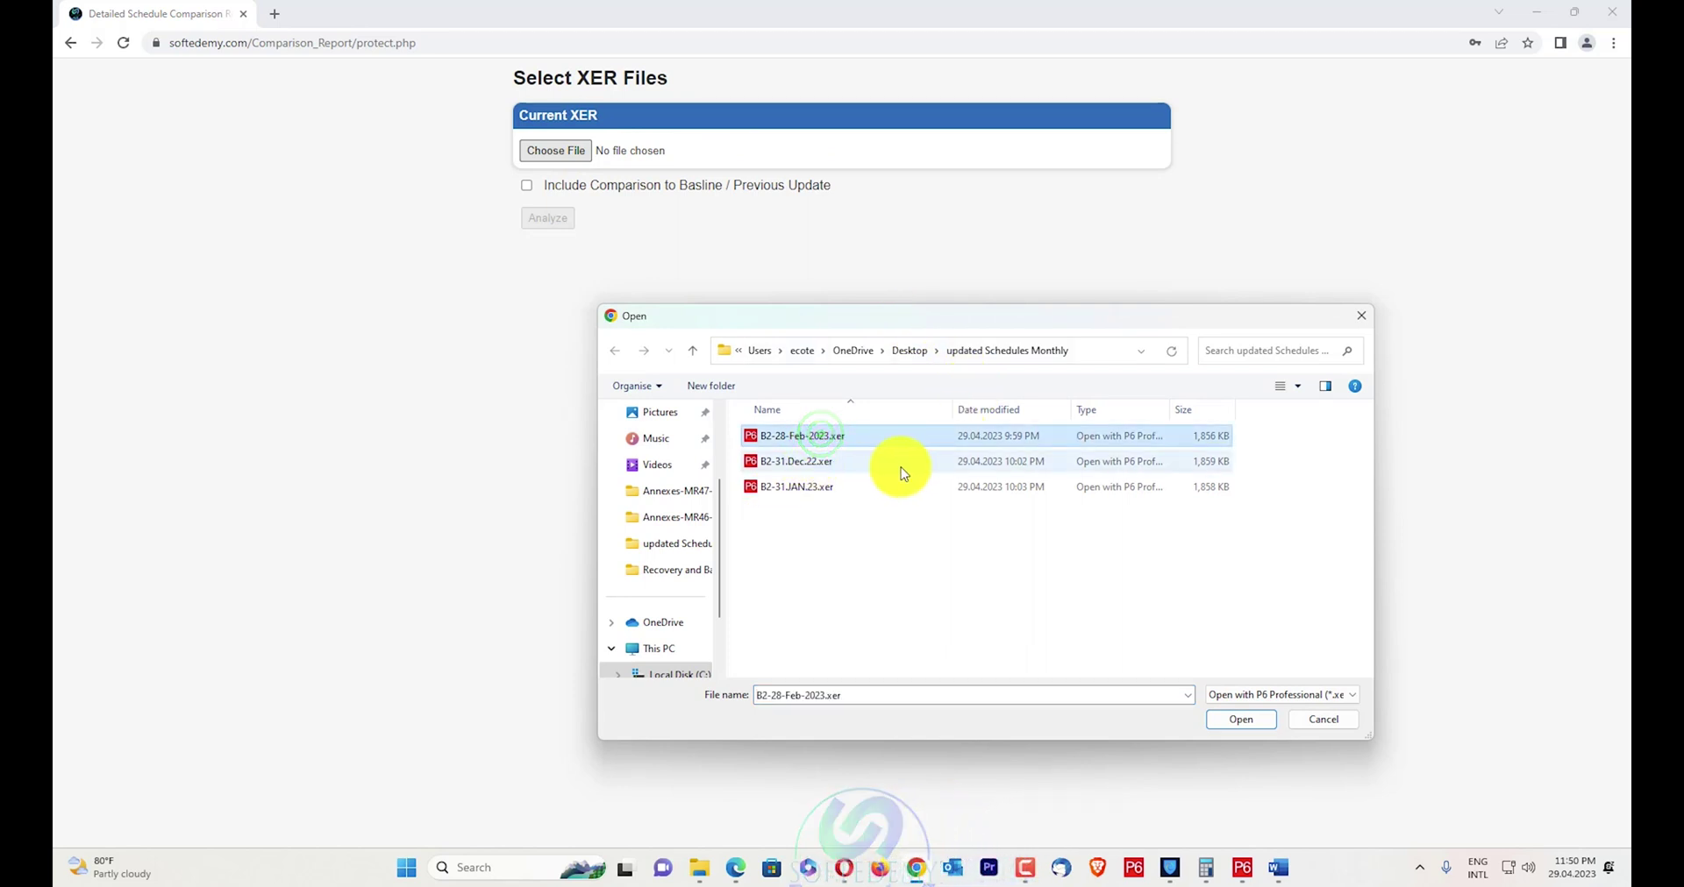
click(1252, 717)
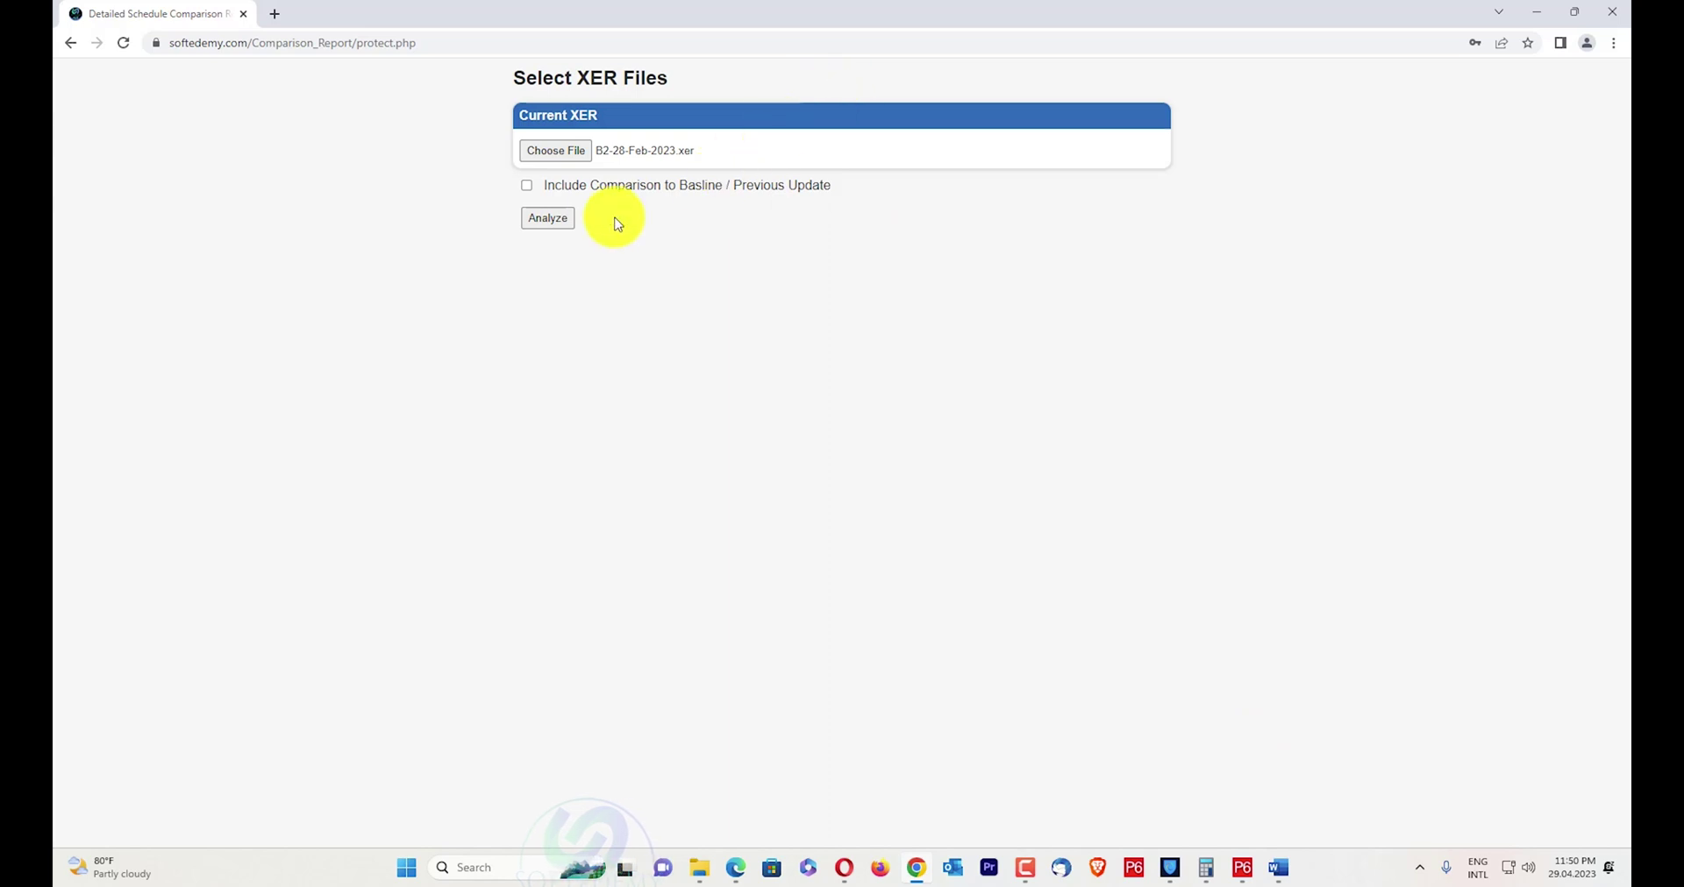
Include a comparison to the baseline or previous update with B2-31.Dec.22.xer as the previous XER, and analyze the two schedules.
click(526, 187)
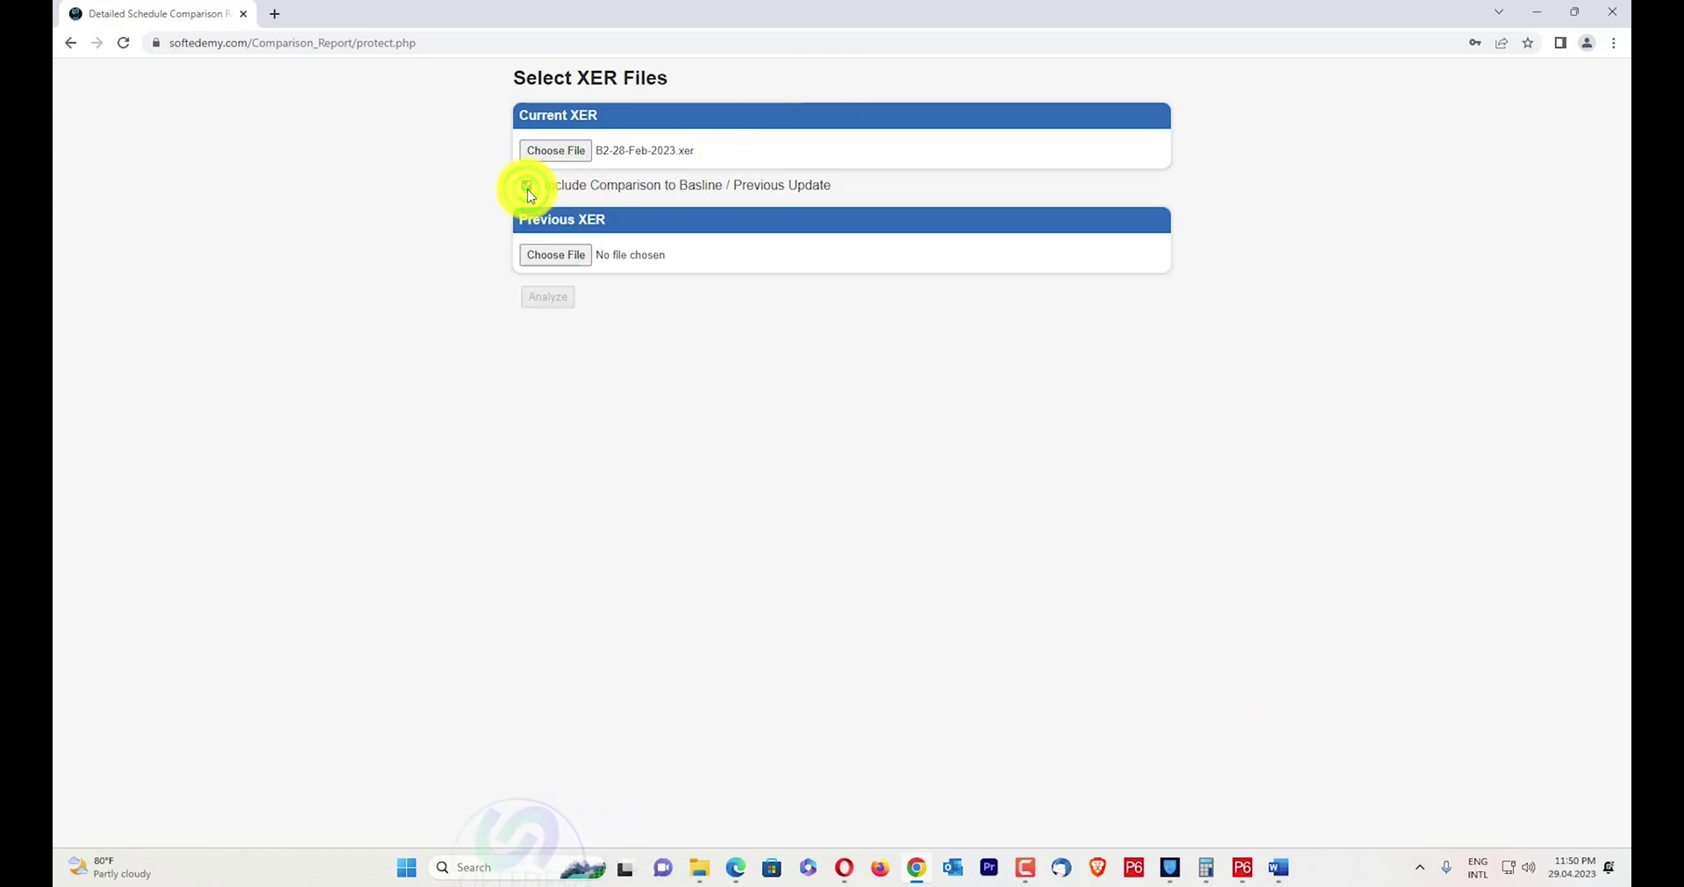
click(549, 262)
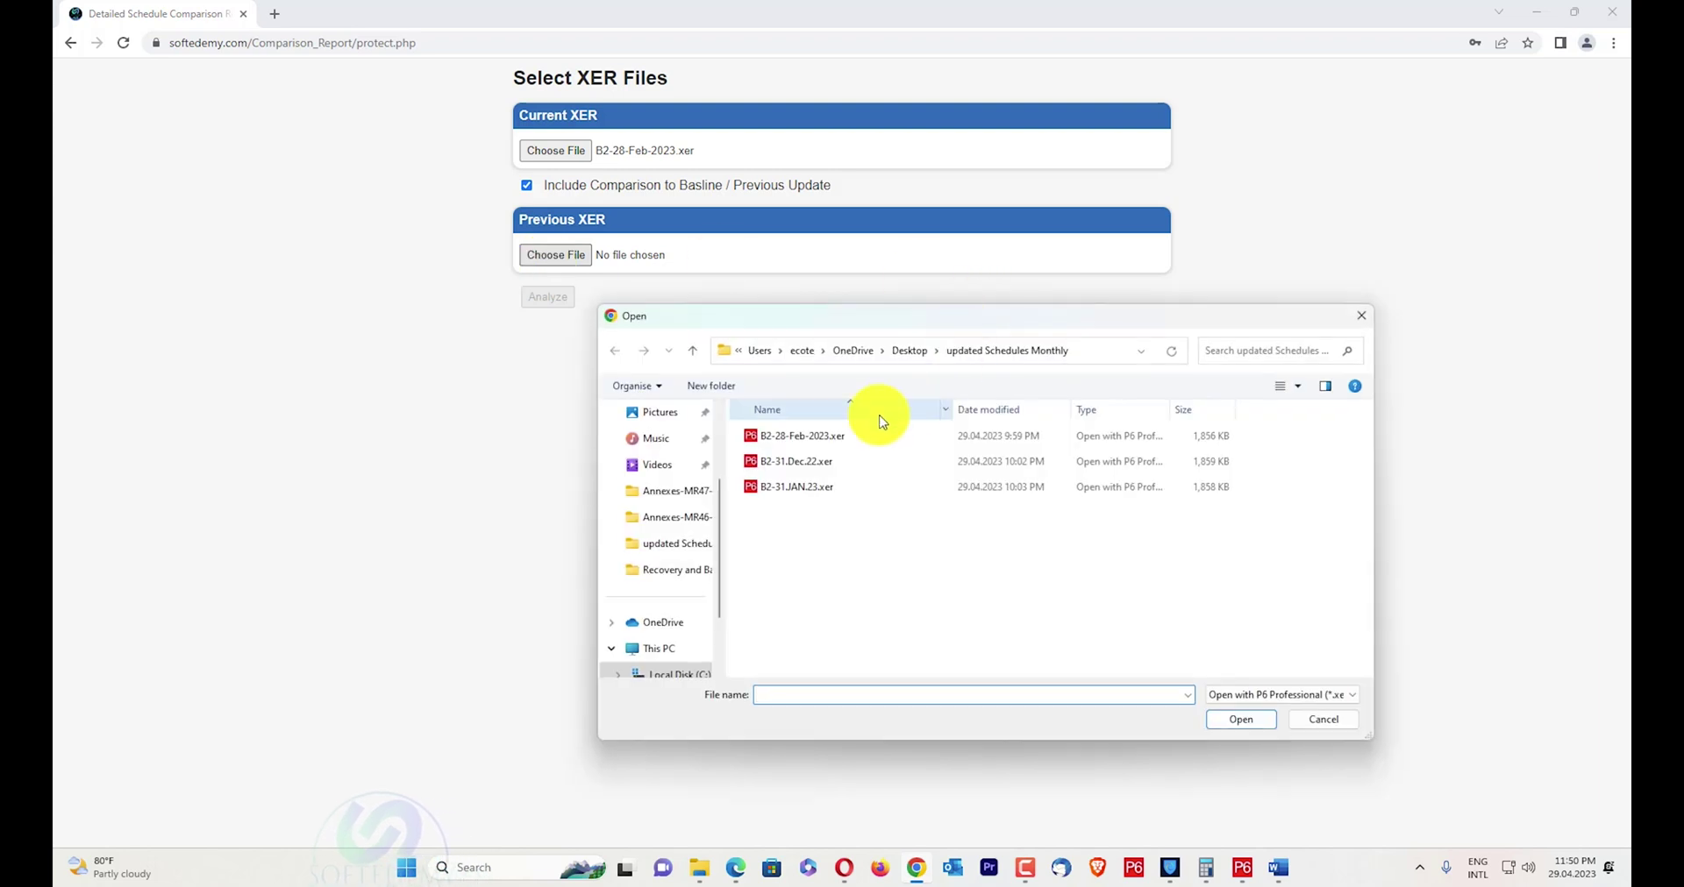
click(838, 472)
click(1241, 721)
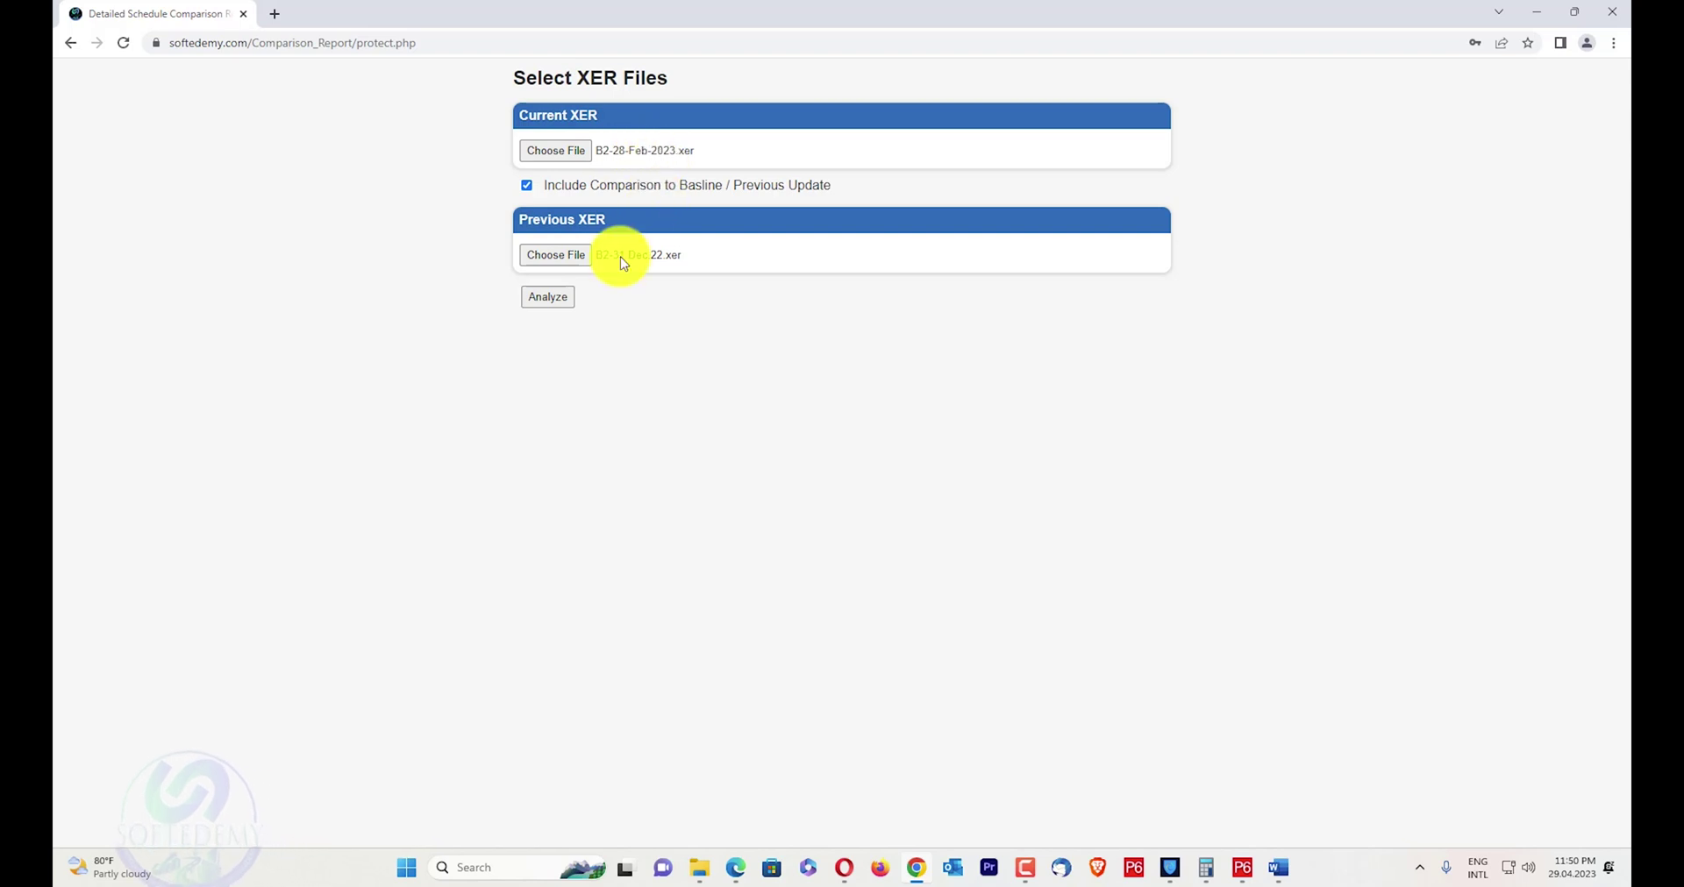
click(548, 296)
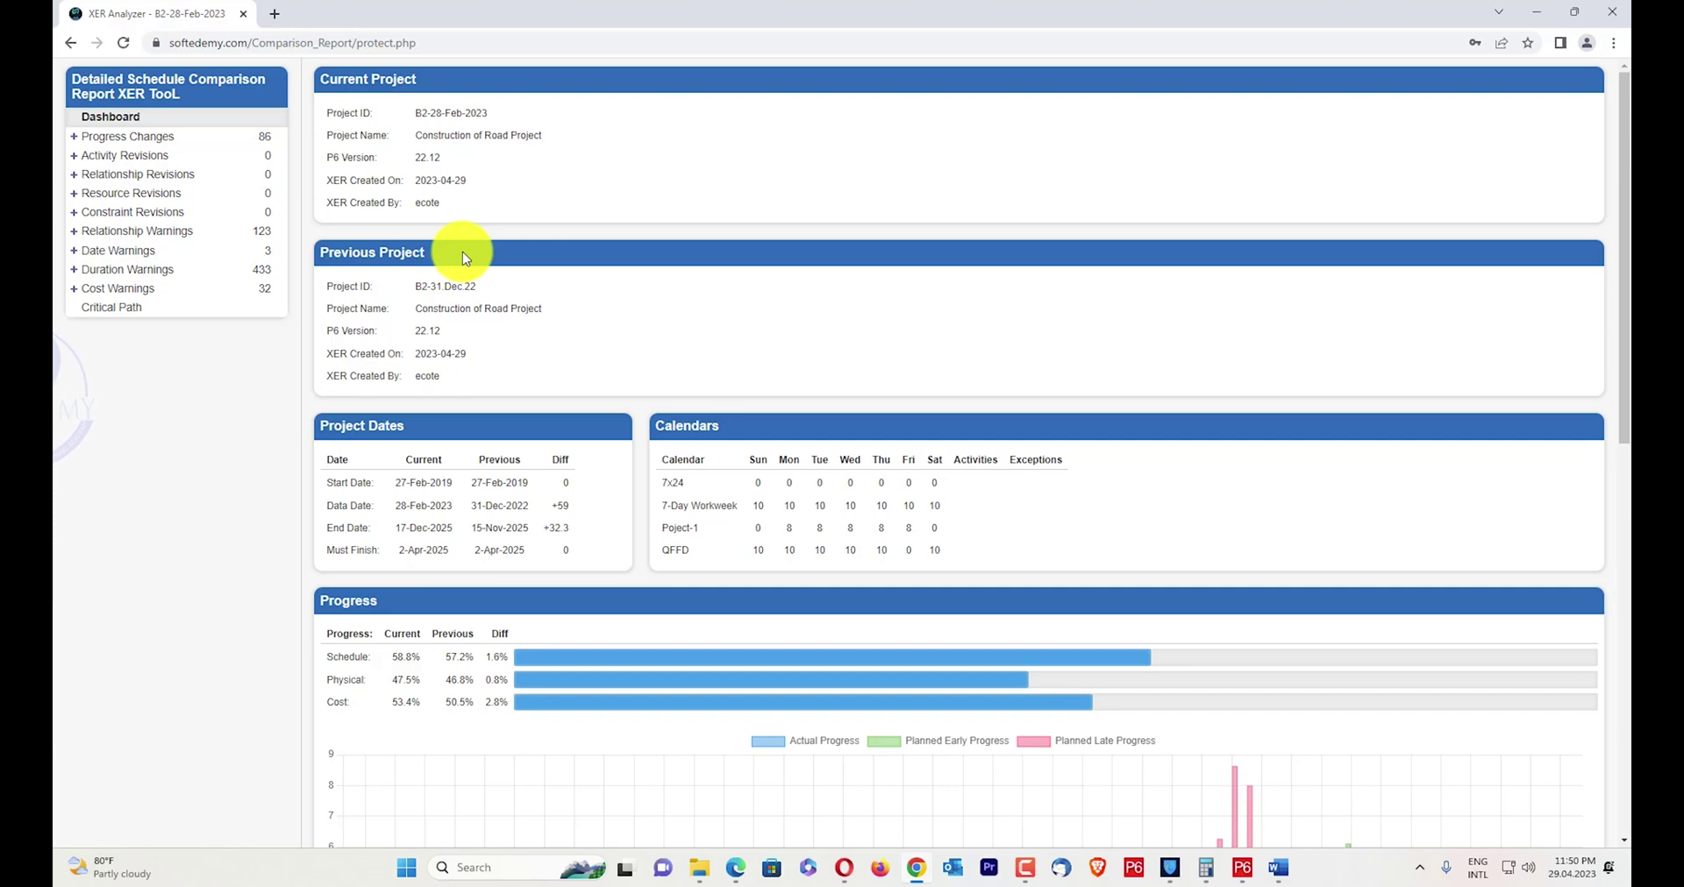
Examine the dashboard's project dates, progress chart, activity and relationship statistics, and cost and resource loading.
scroll(465, 257, down, 3)
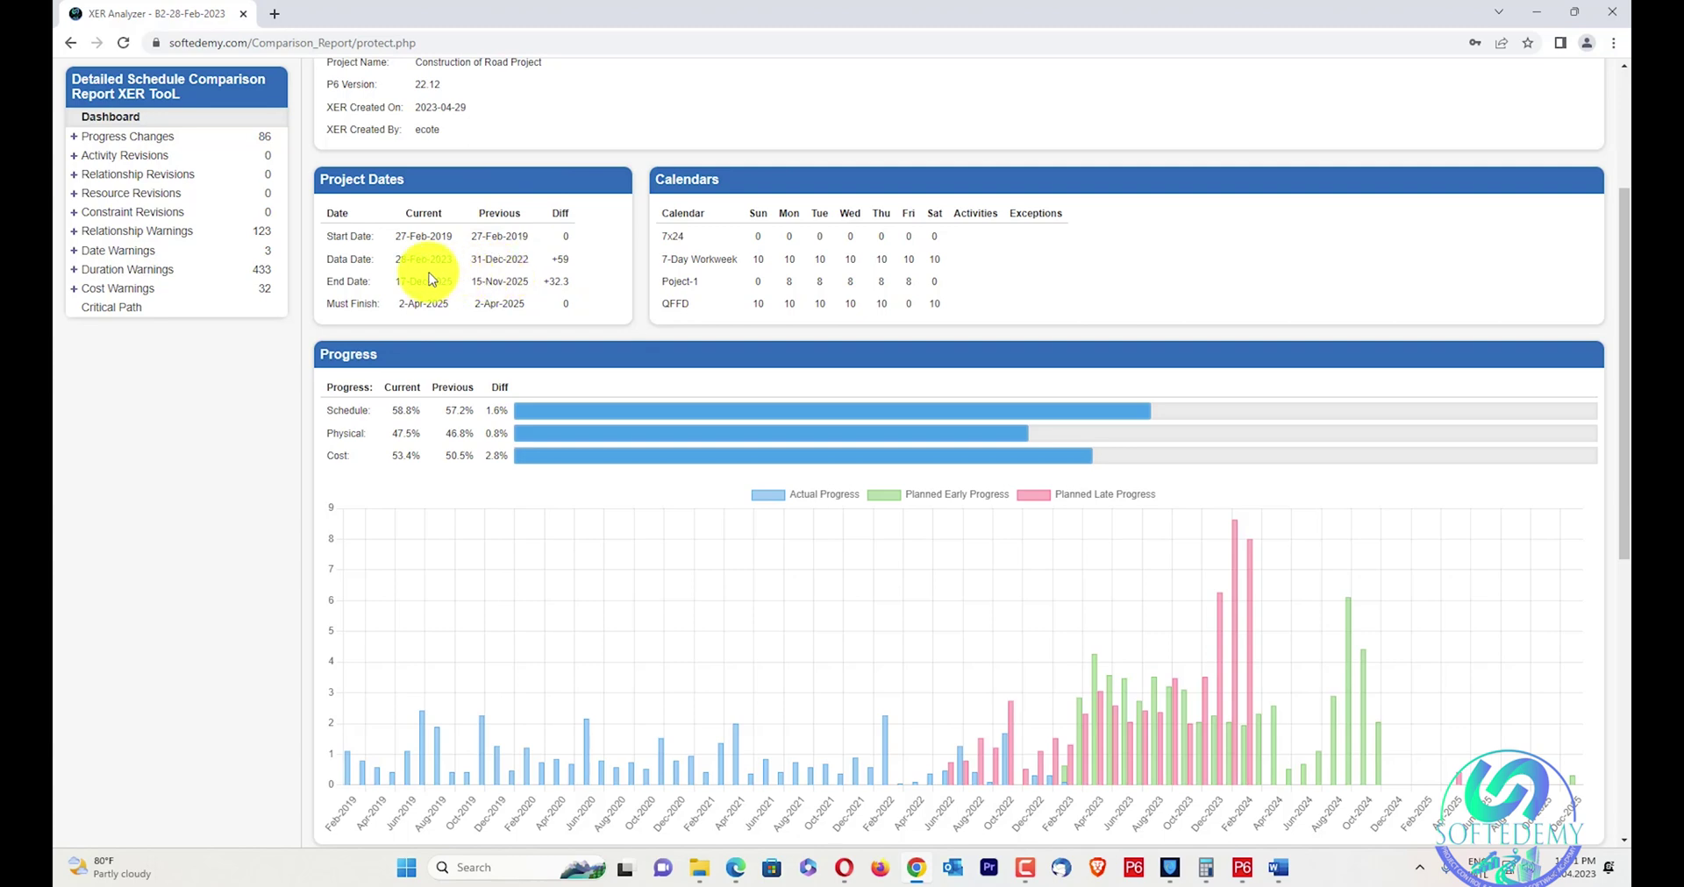
scroll(432, 317, down, 5)
scroll(431, 316, up, 2)
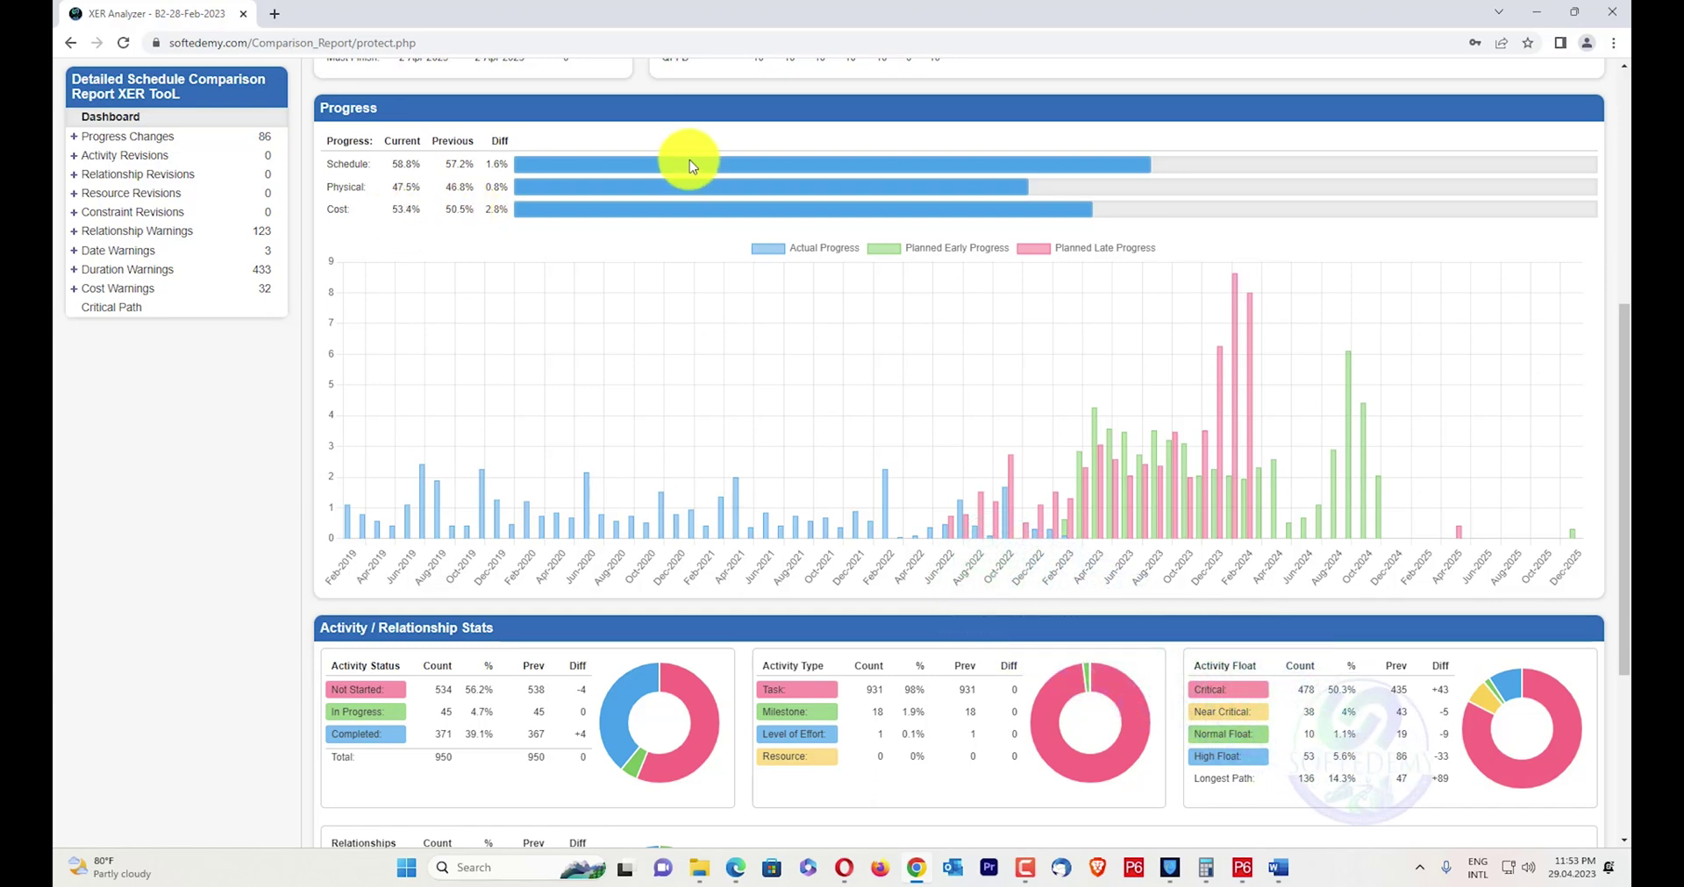
scroll(912, 350, down, 1)
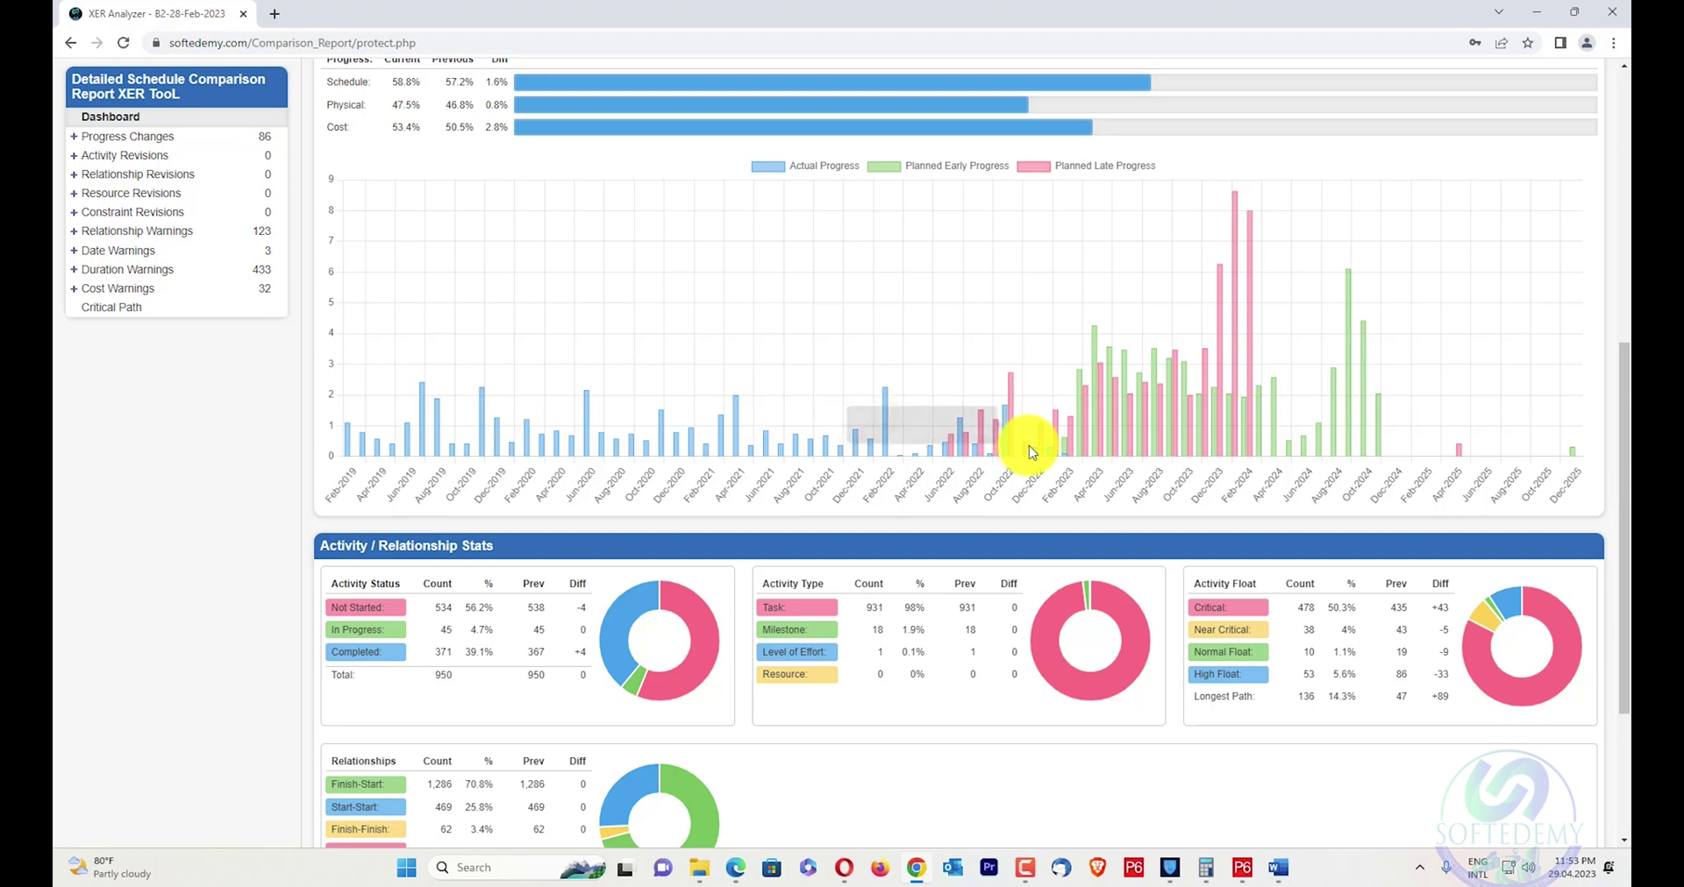
mouse_move(1252, 226)
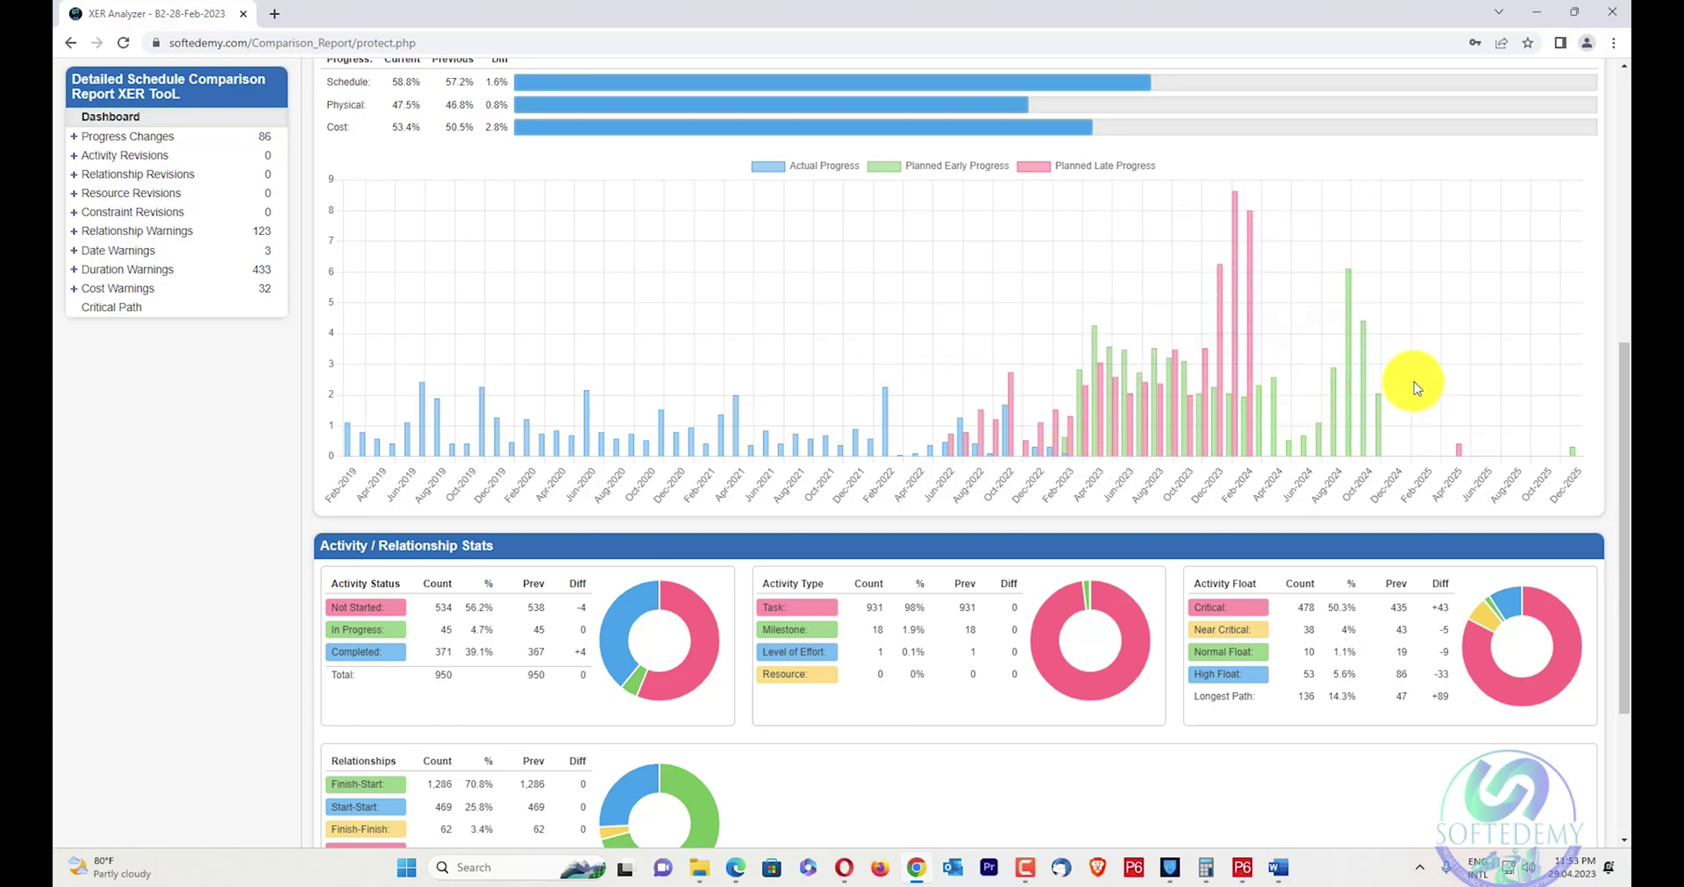
scroll(1386, 388, down, 2)
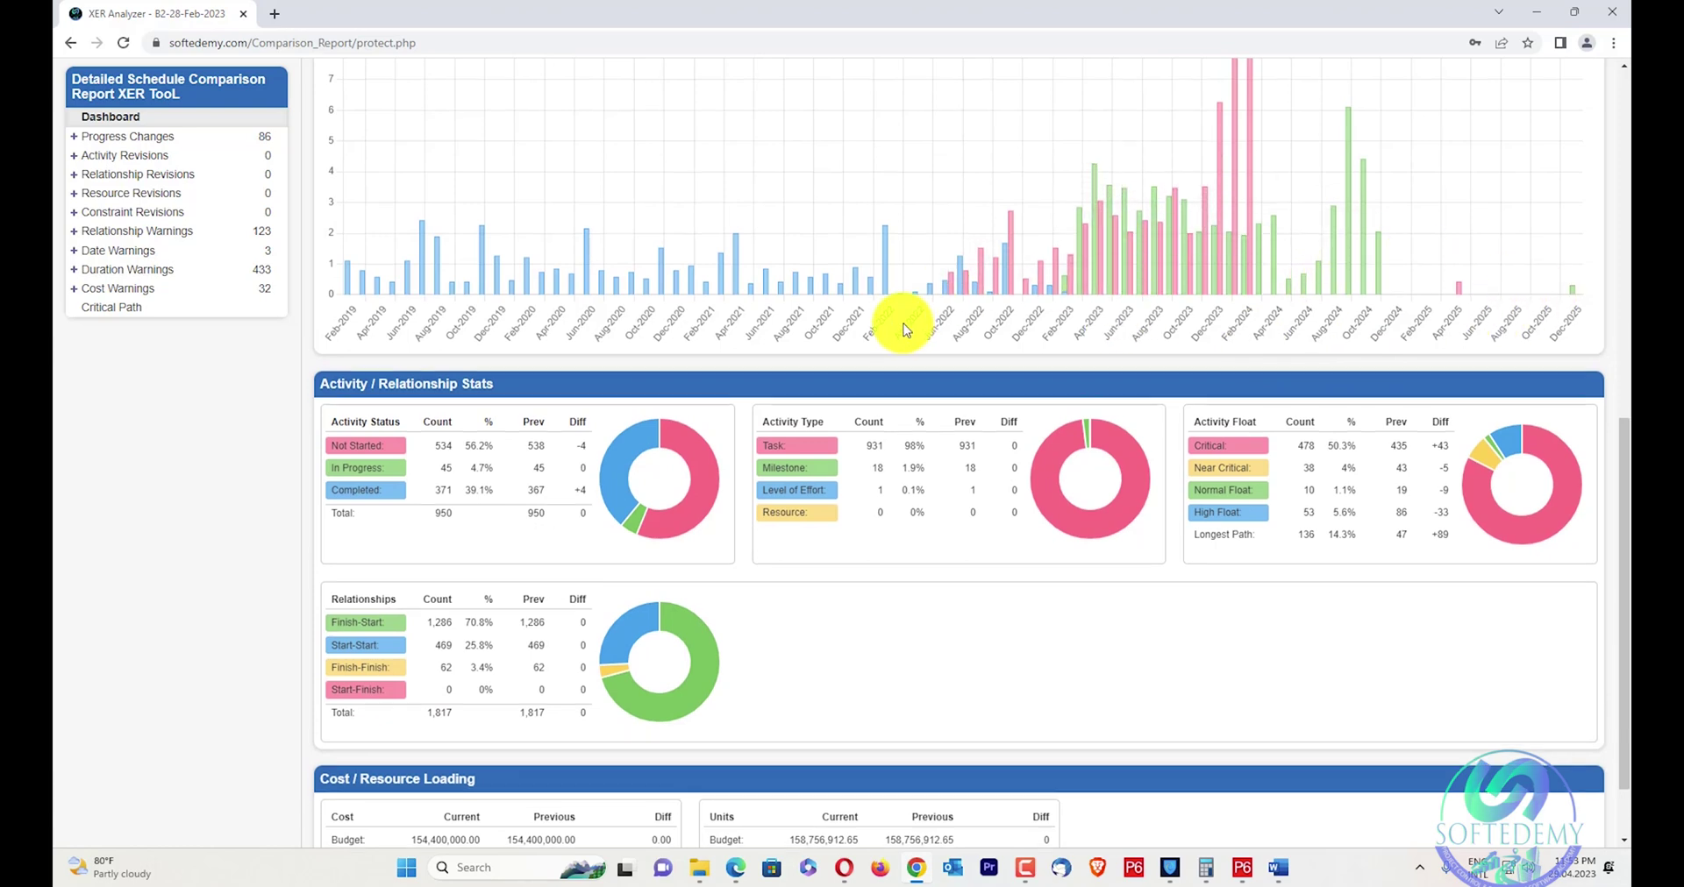
scroll(789, 368, up, 3)
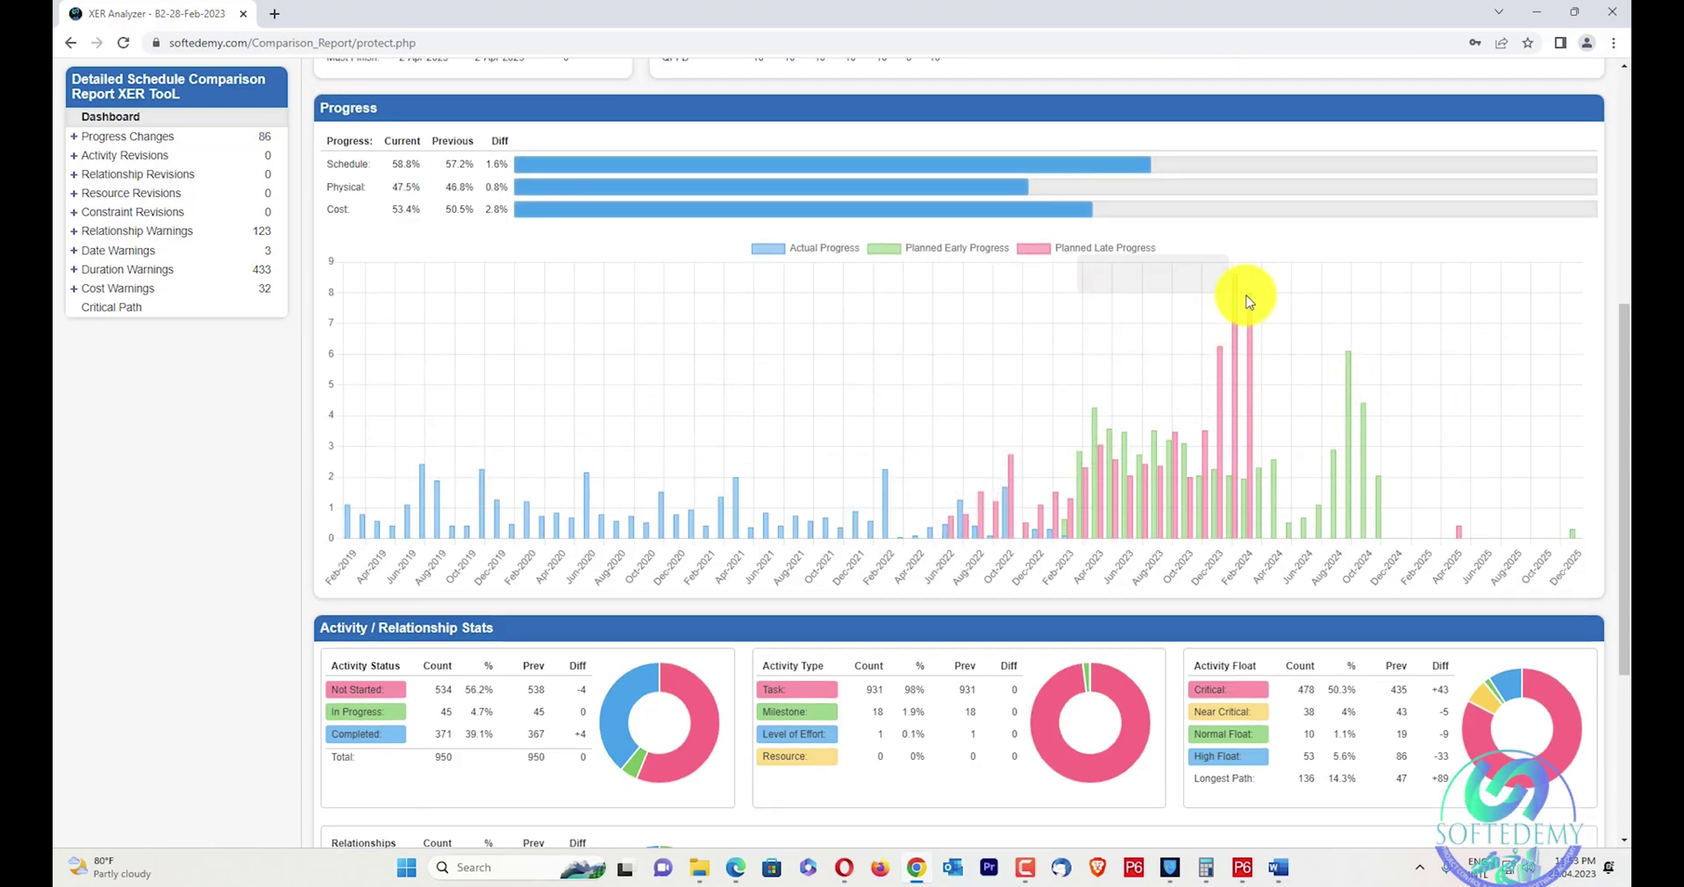
mouse_move(1251, 303)
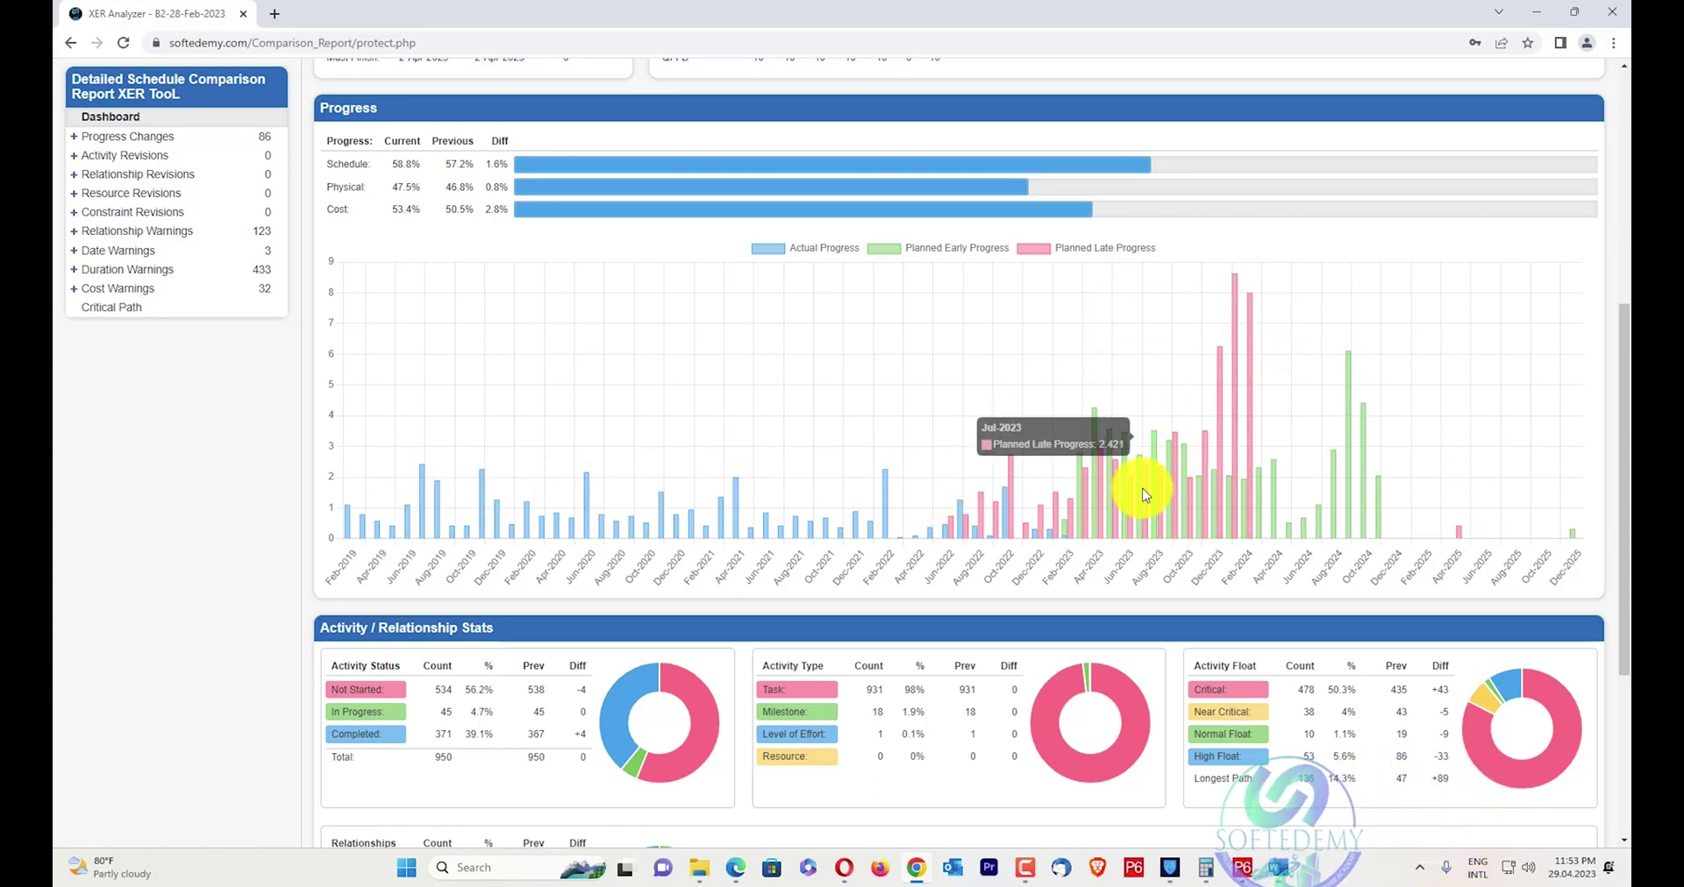
mouse_move(1252, 507)
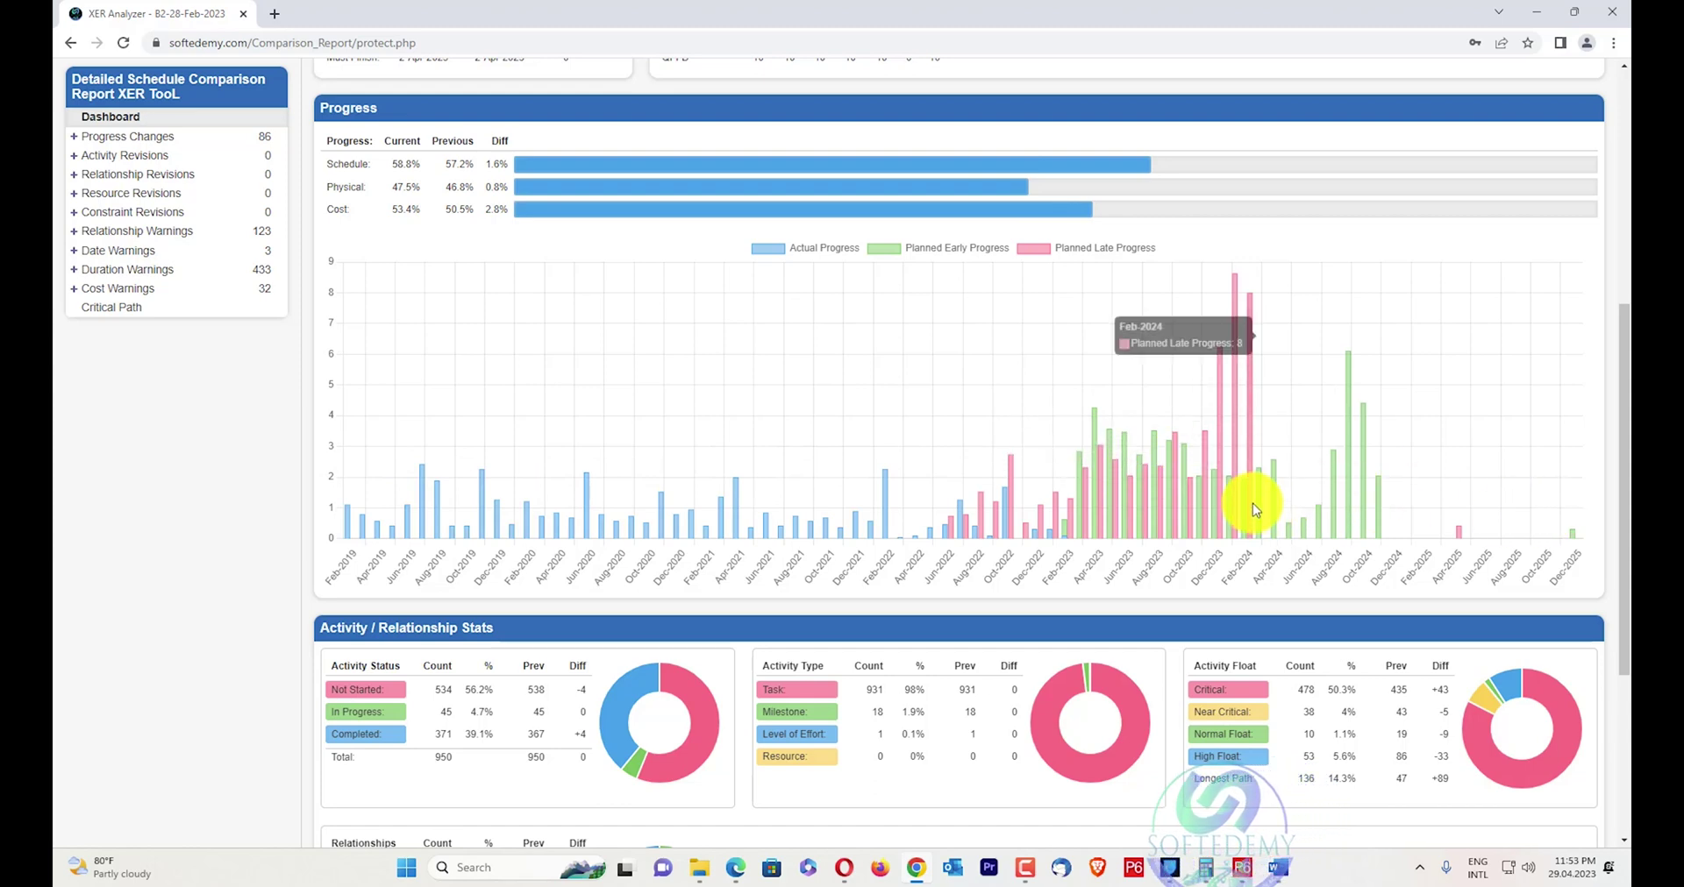
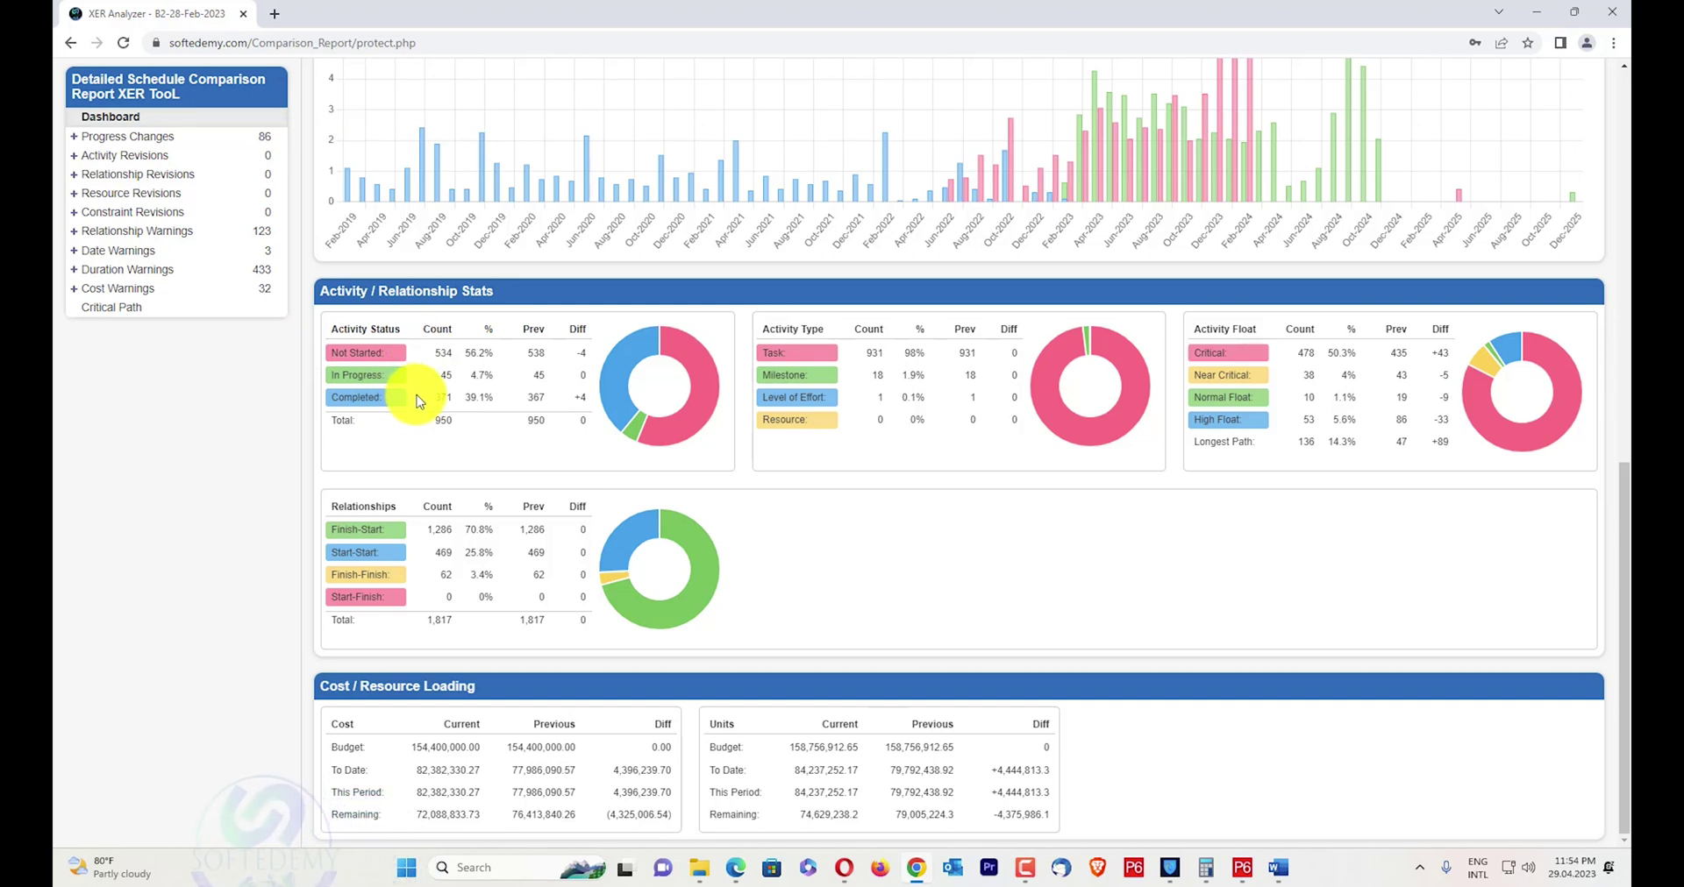
mouse_move(704, 391)
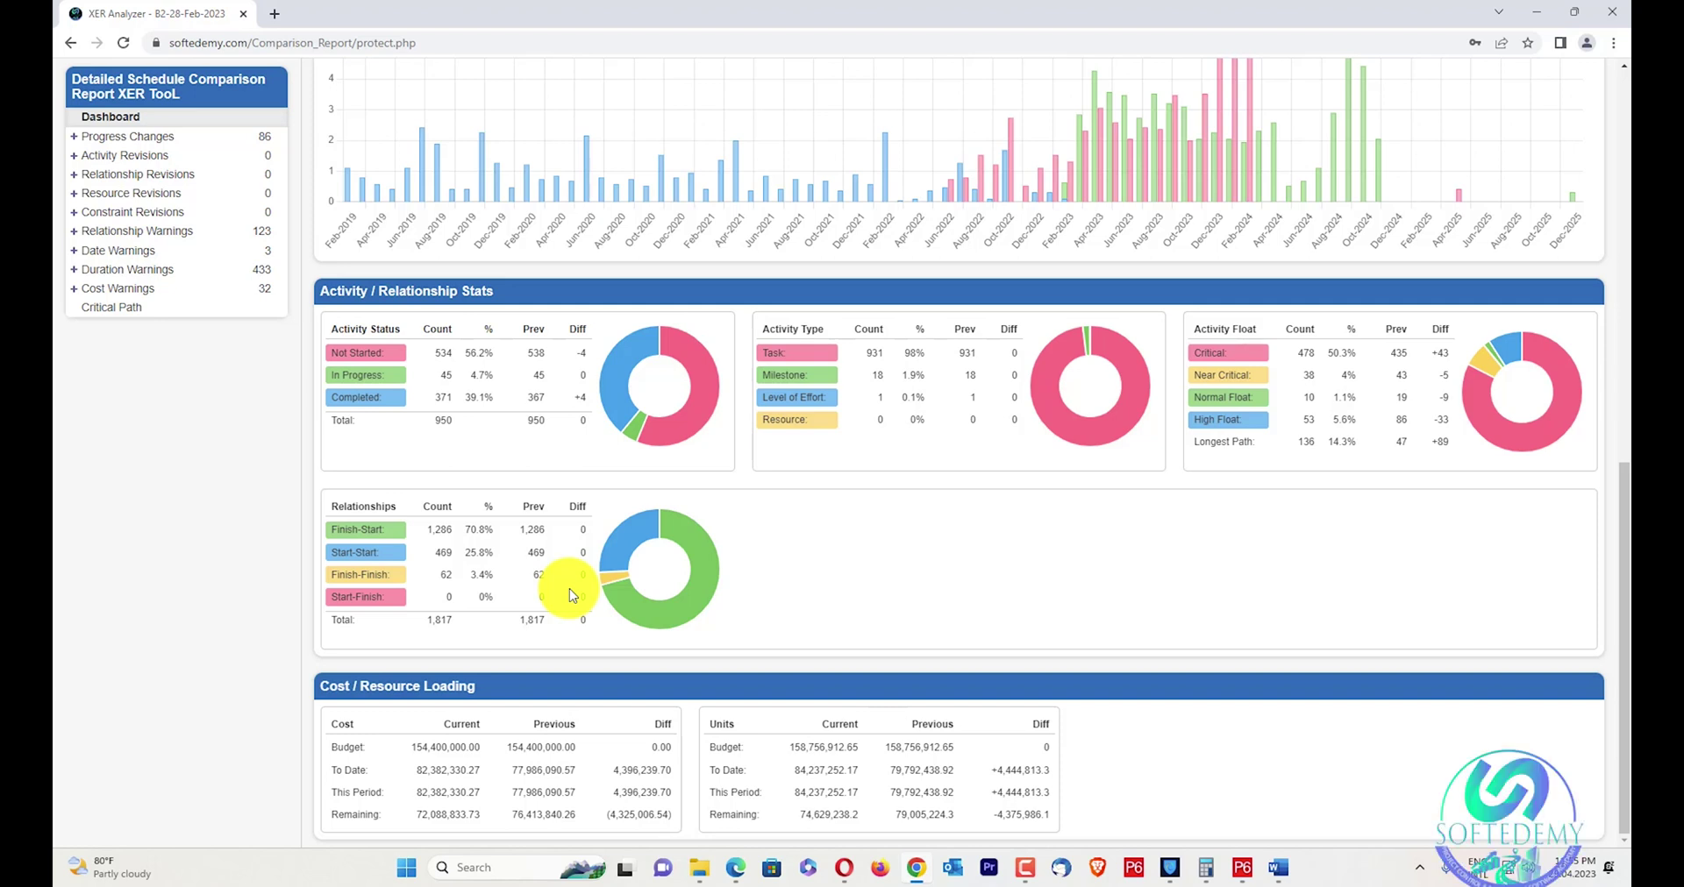
mouse_move(695, 559)
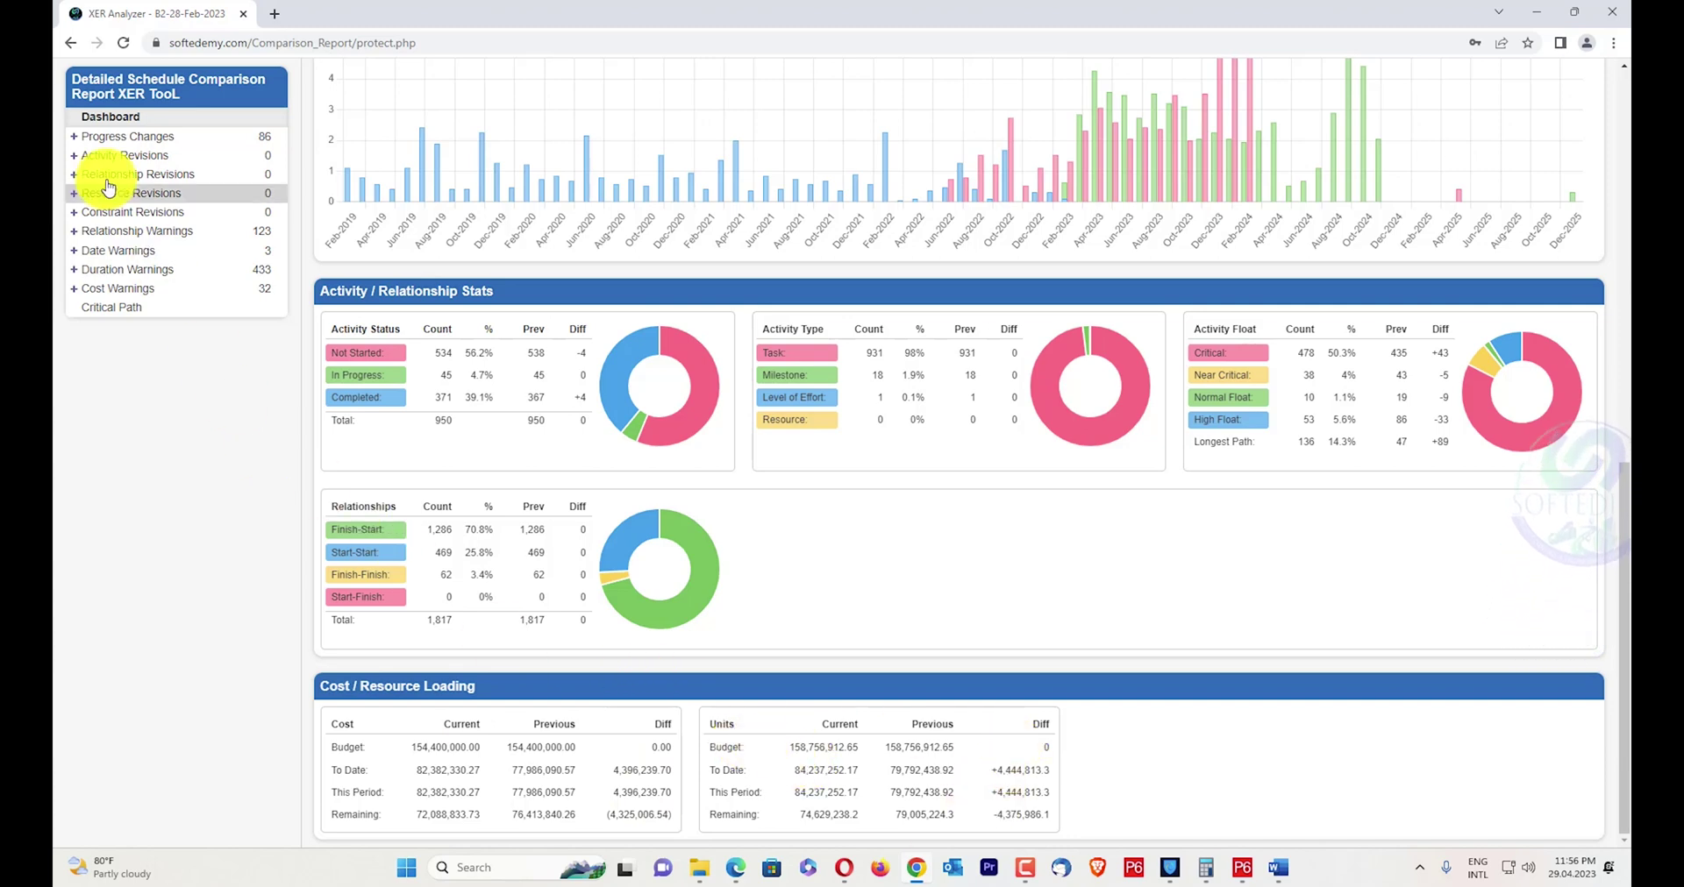
Review the started and finished activities listed among the progress changes.
click(130, 136)
click(193, 162)
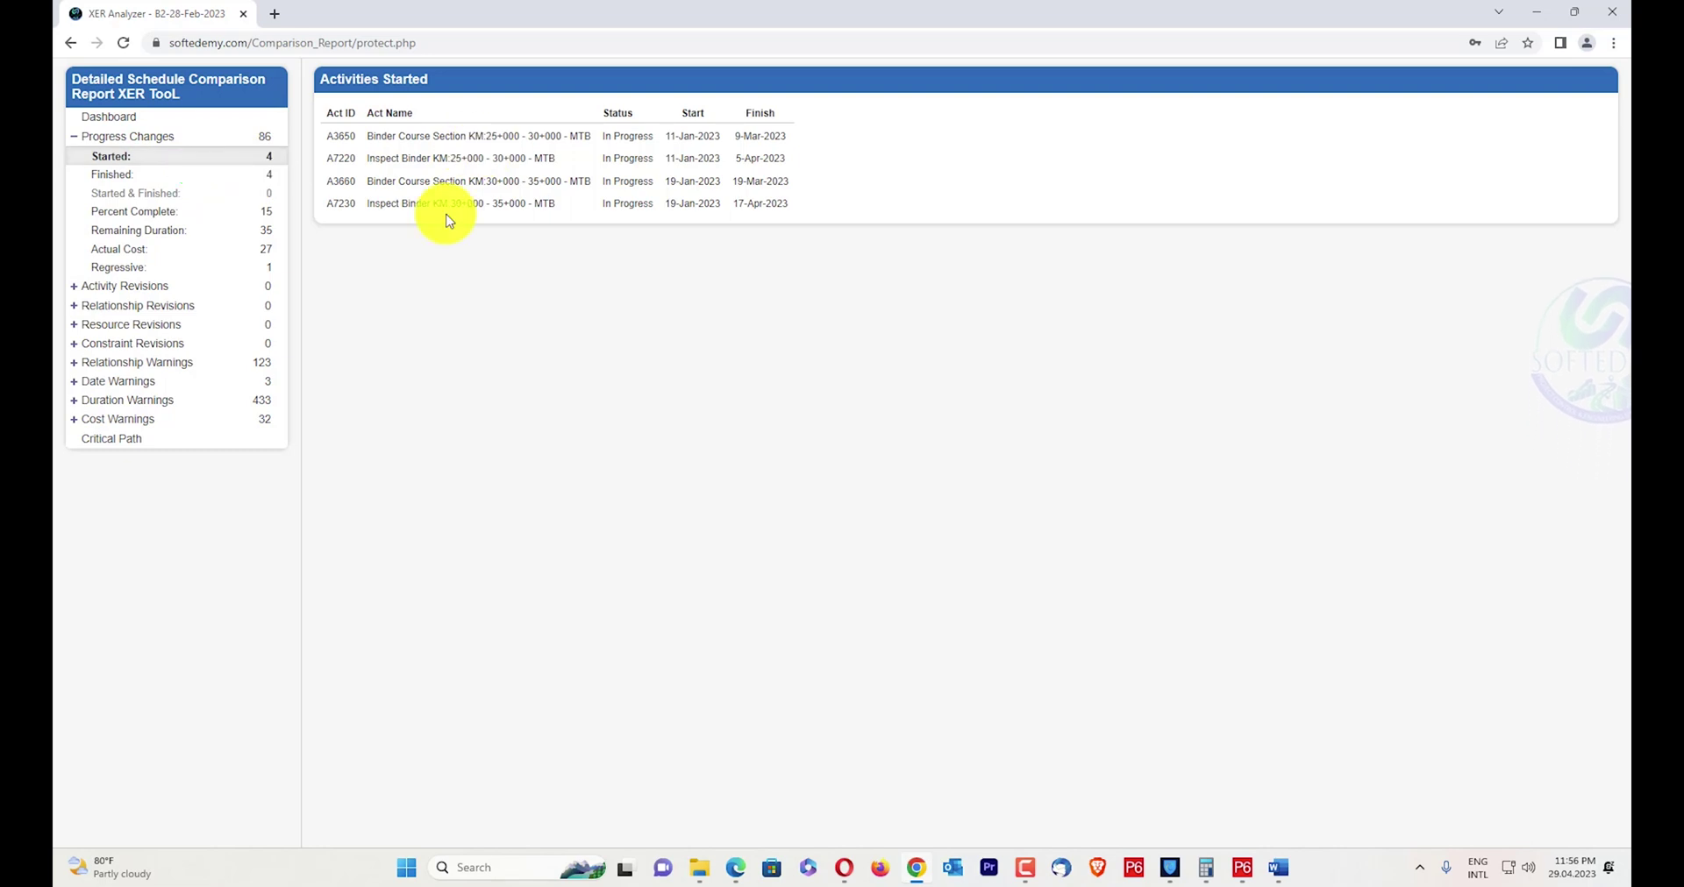
click(194, 177)
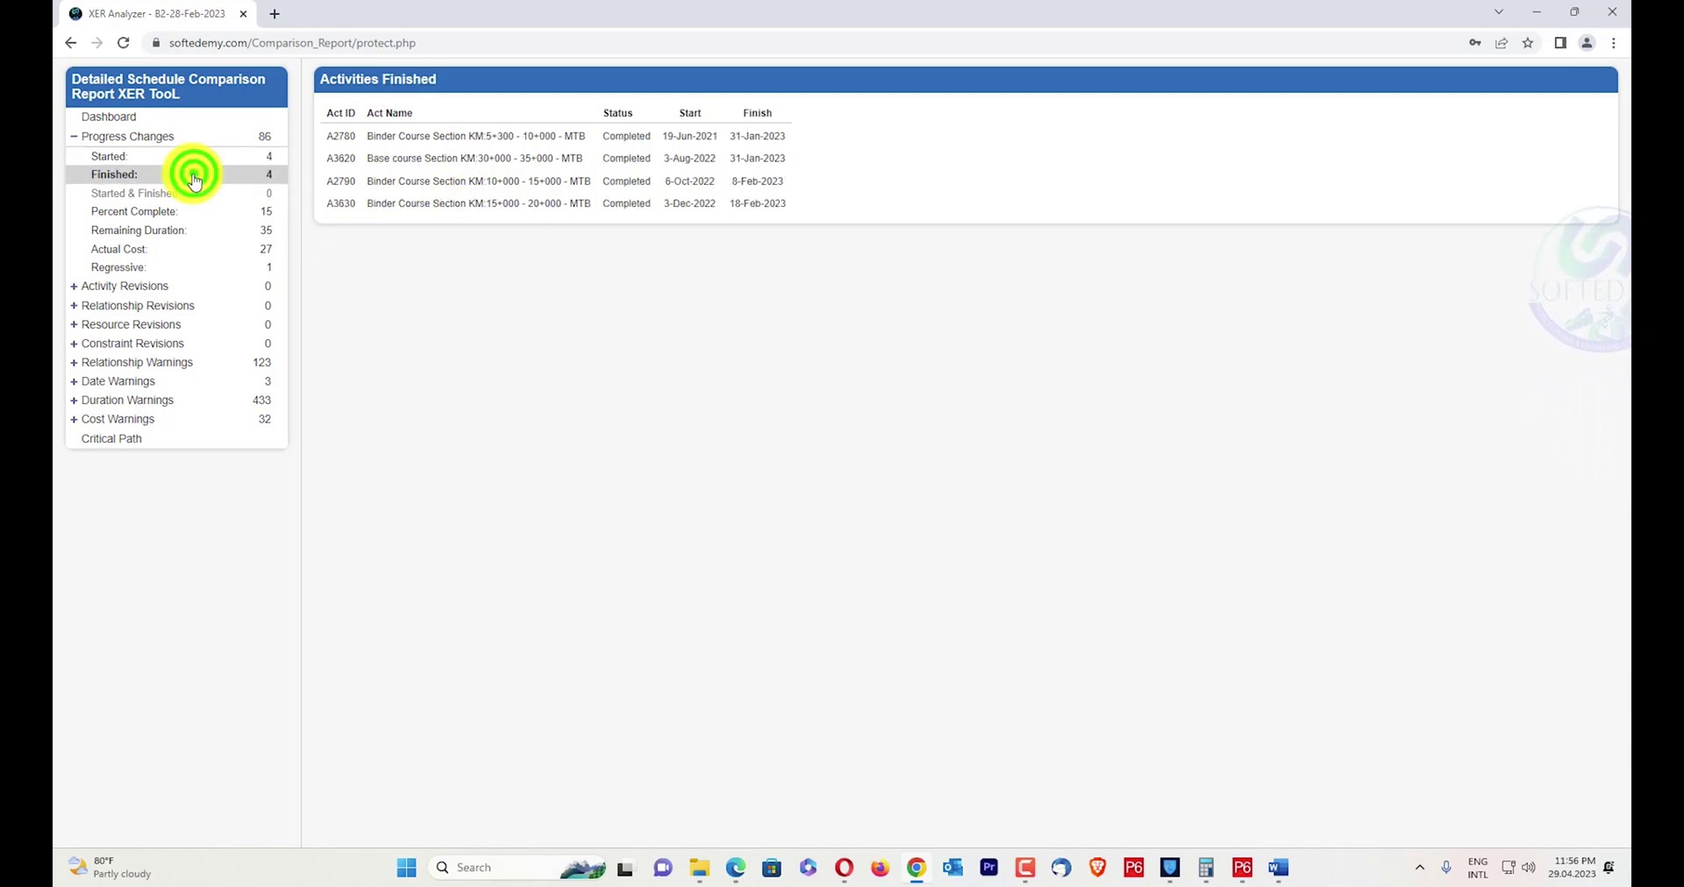
click(182, 157)
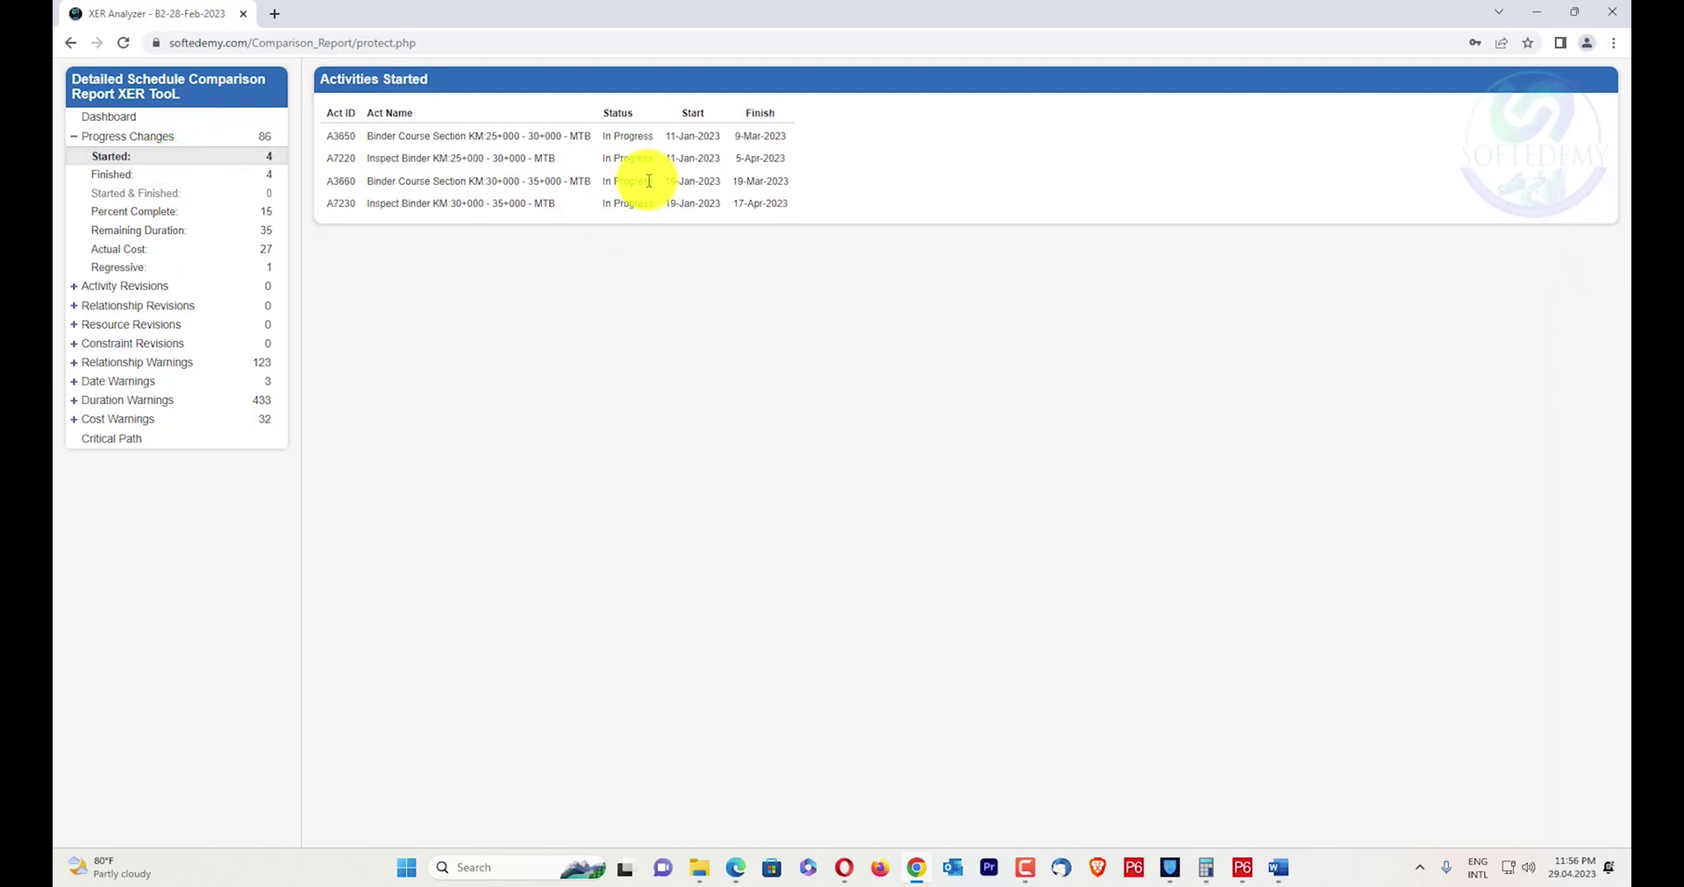
click(179, 175)
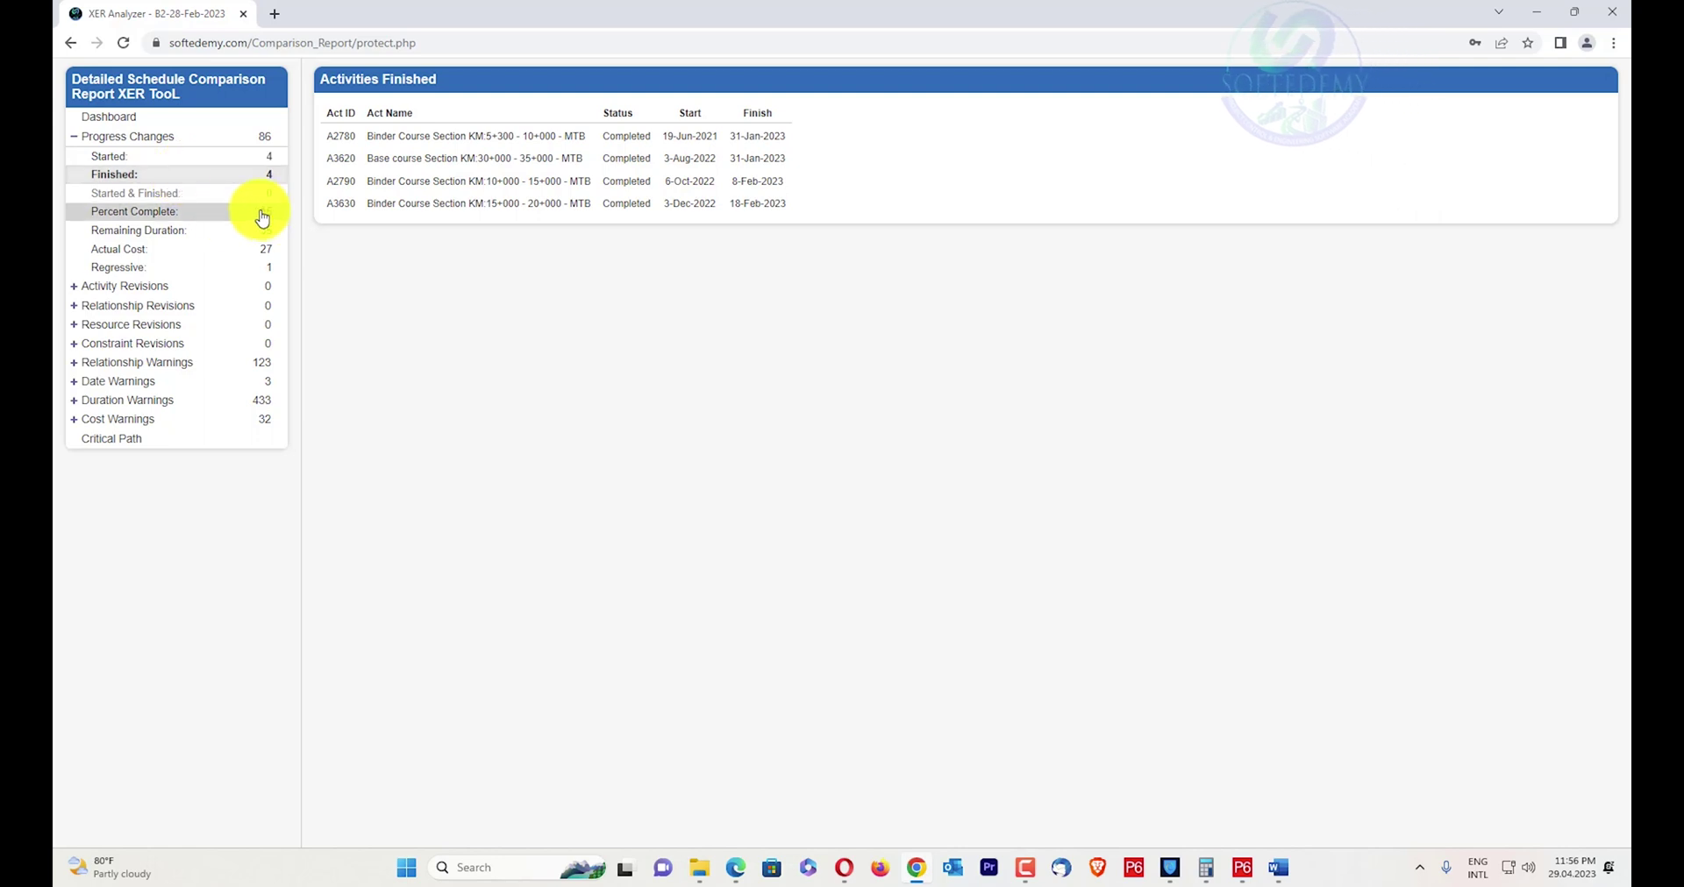
Review the progress changes in percent complete, remaining duration and actual cost.
click(210, 213)
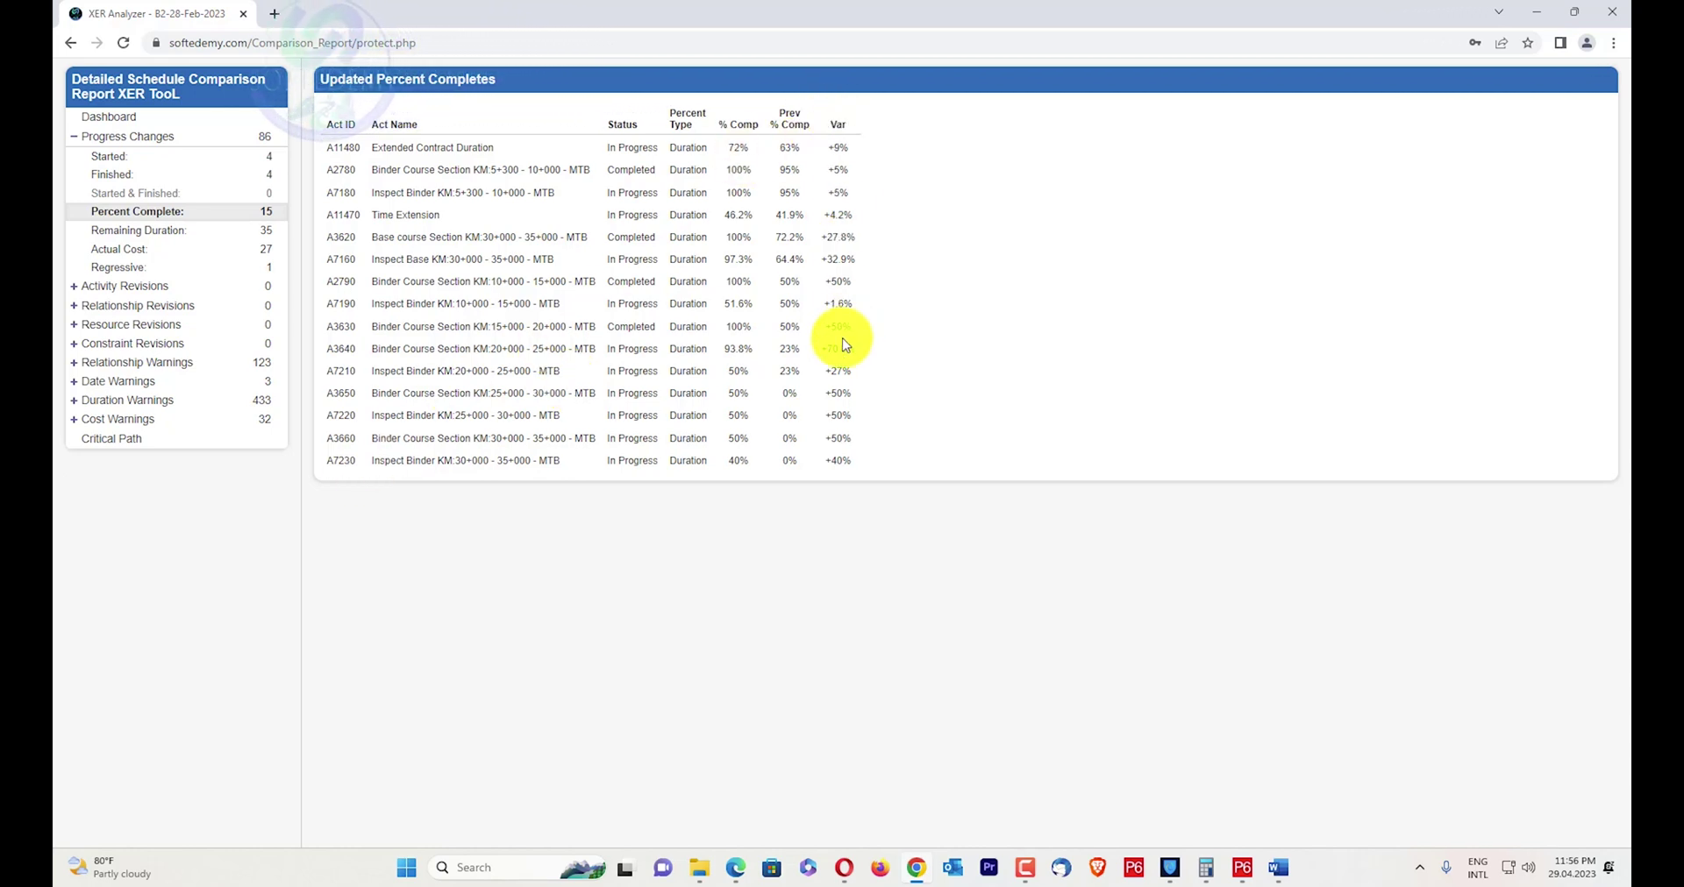
click(171, 229)
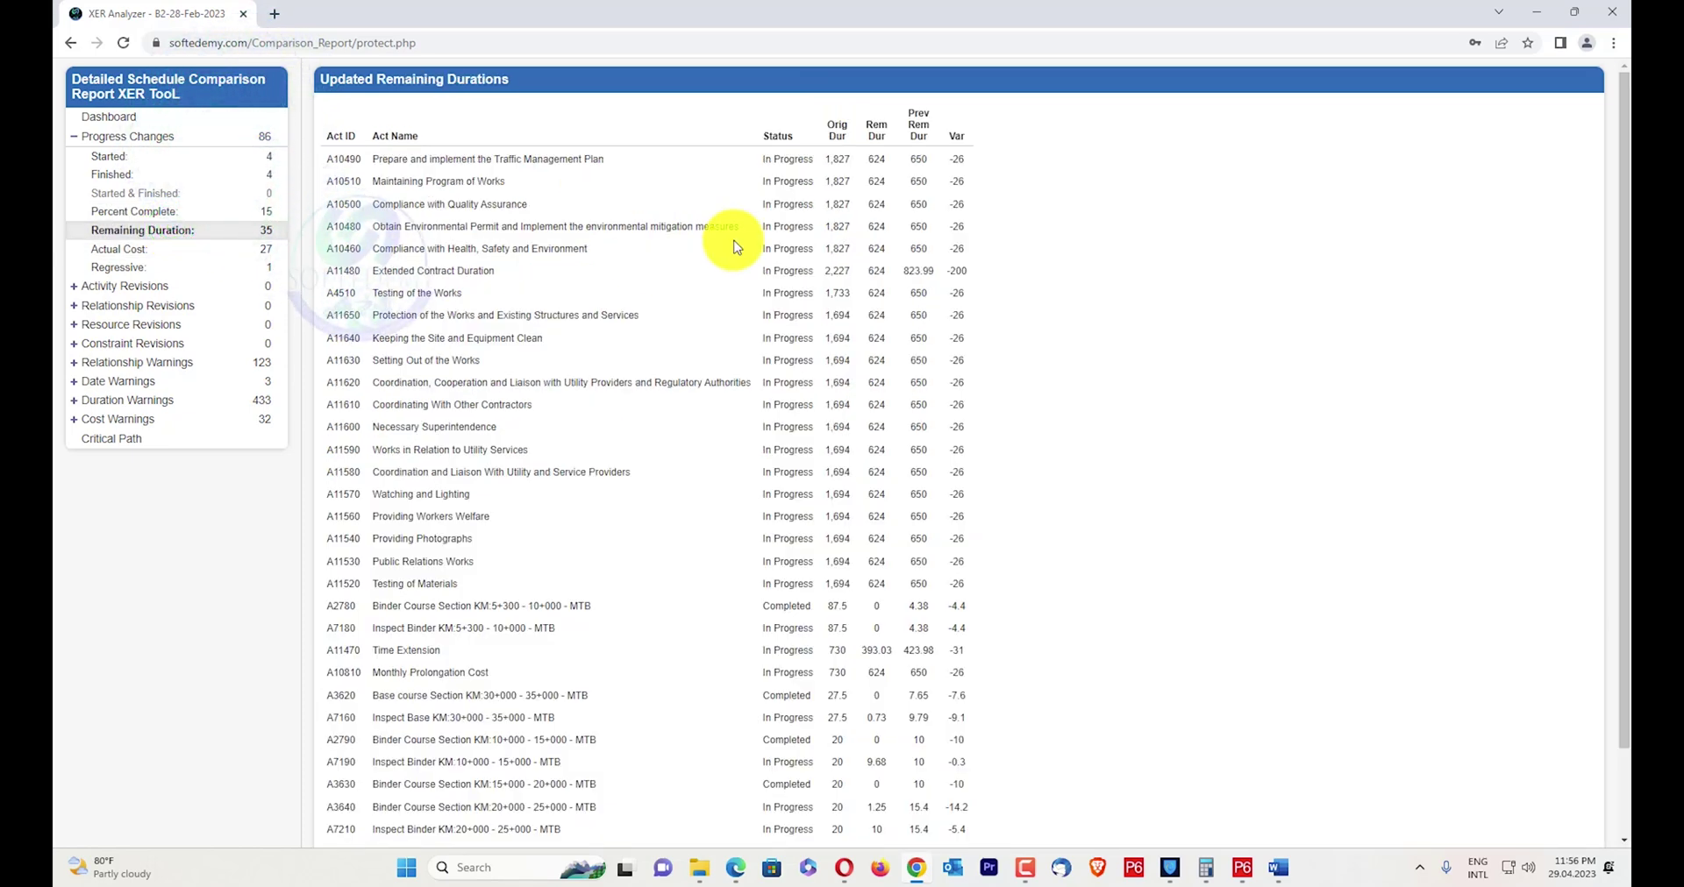
scroll(969, 219, down, 1)
scroll(976, 283, up, 1)
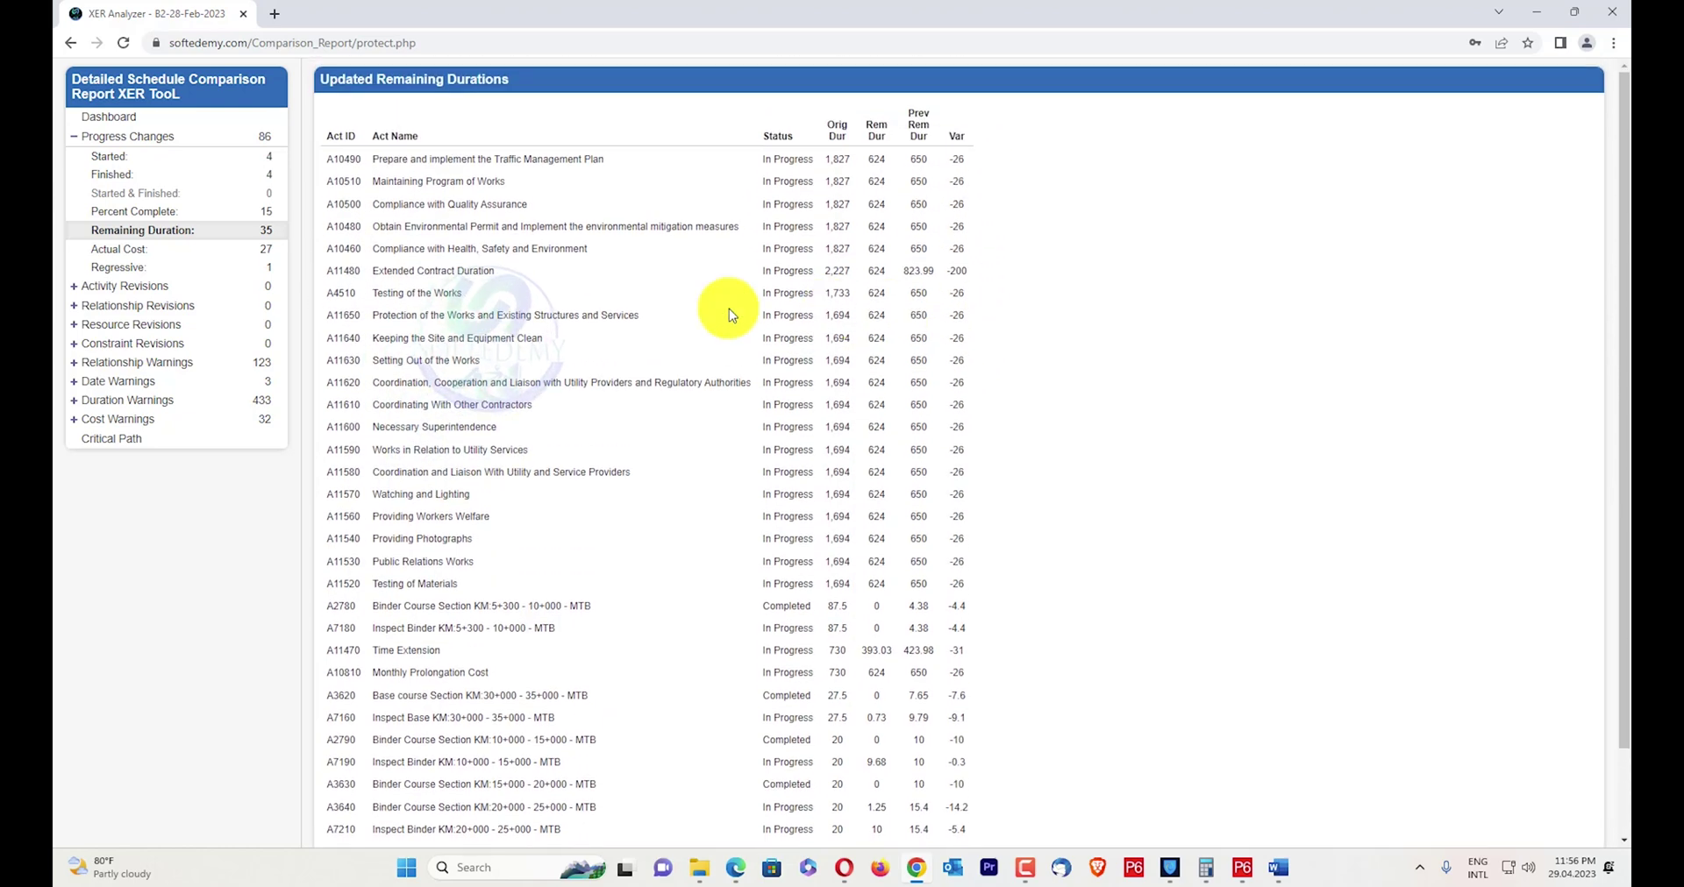
click(180, 251)
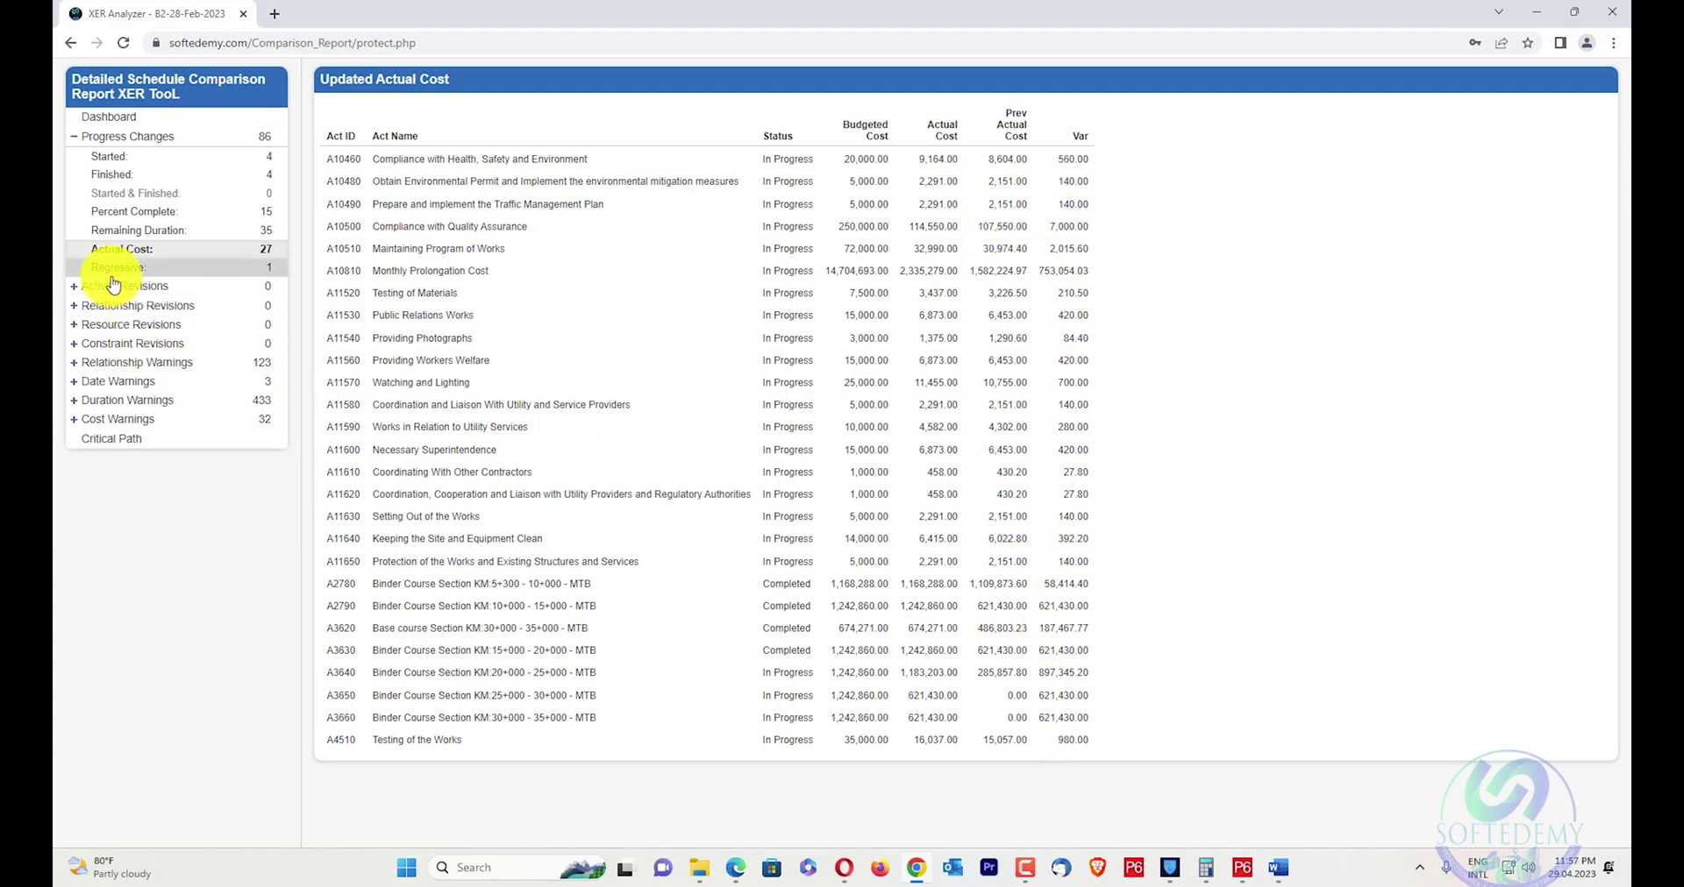
Collapse the progress changes and check the categories of activity revisions and relationship revisions.
click(75, 137)
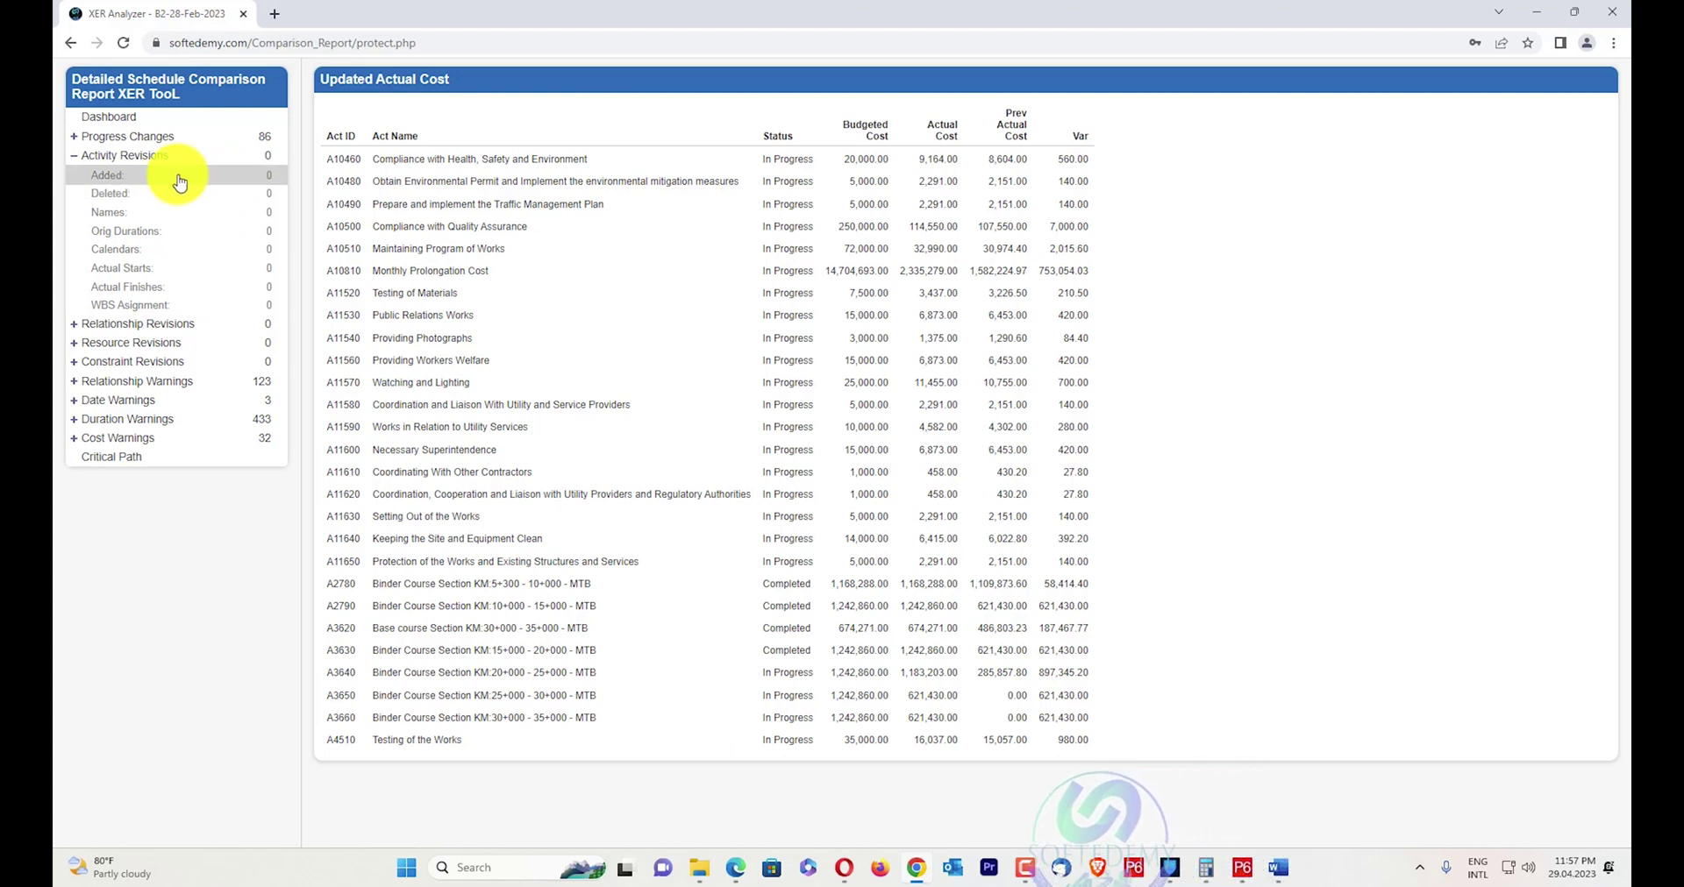
click(87, 156)
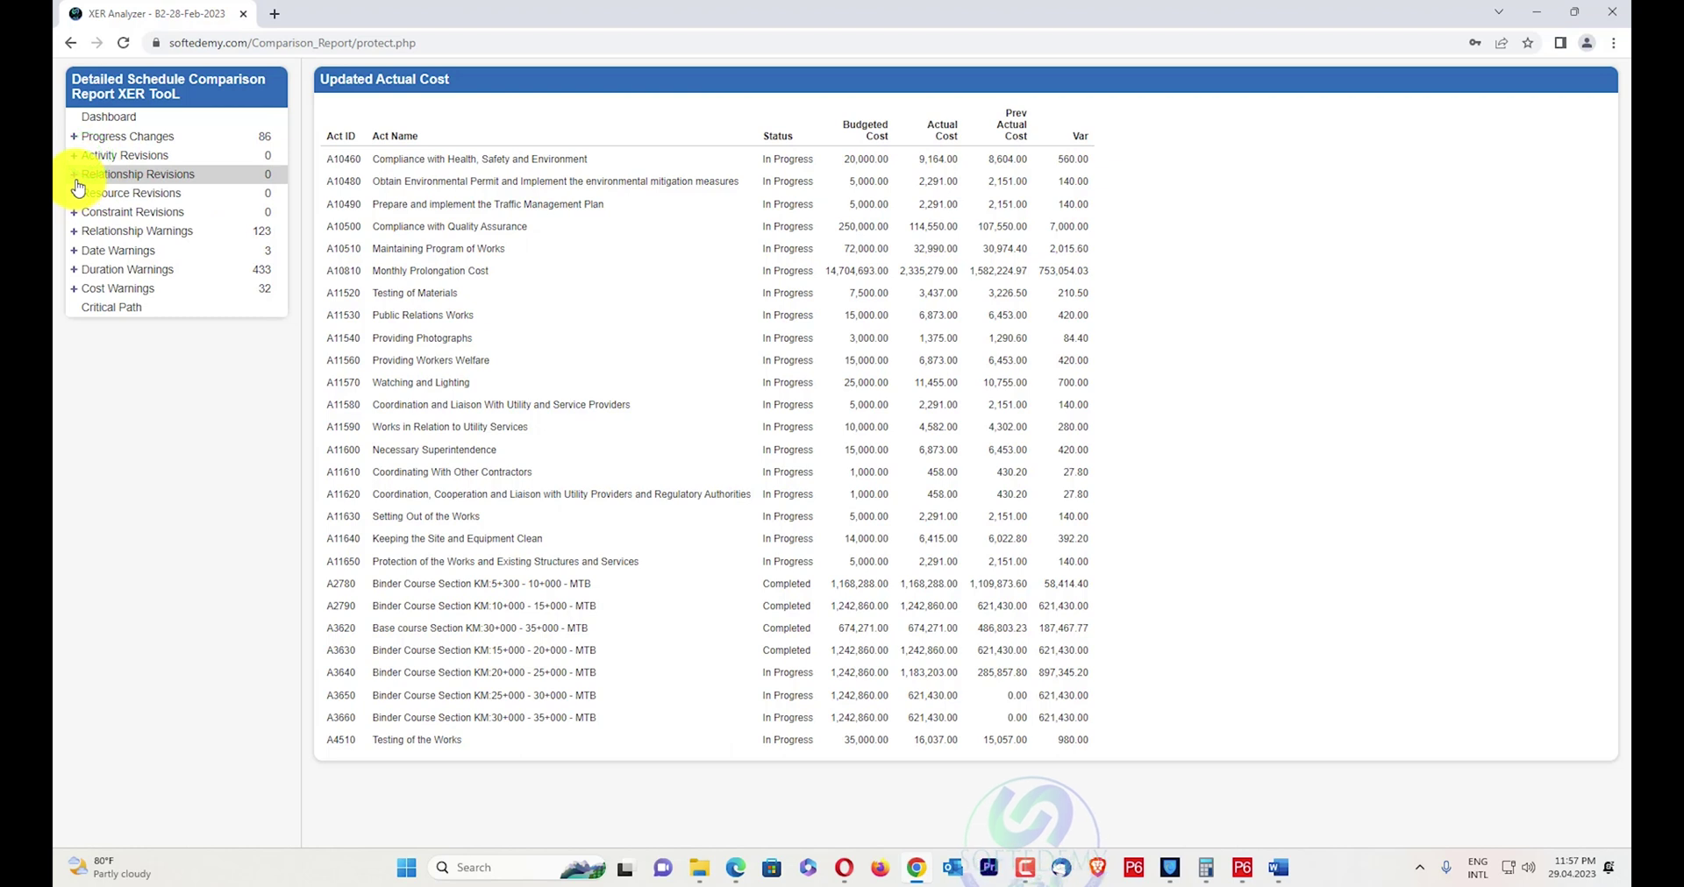
click(75, 175)
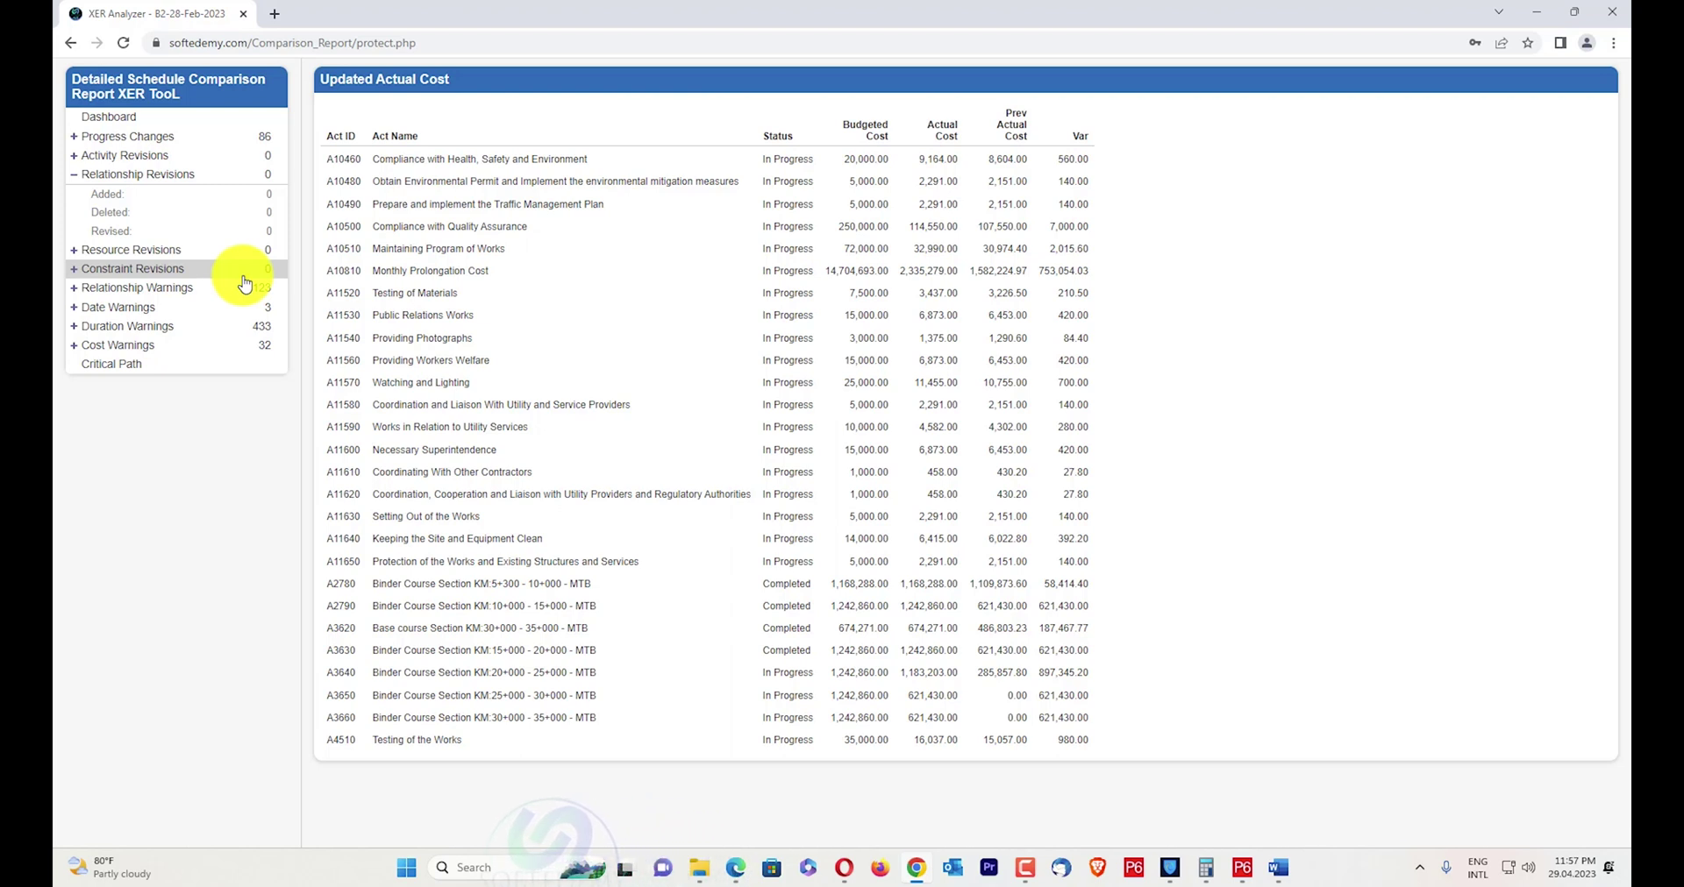
Check the revised relationships and the added, deleted, revised cost and revised units categories of the resource revisions.
click(177, 237)
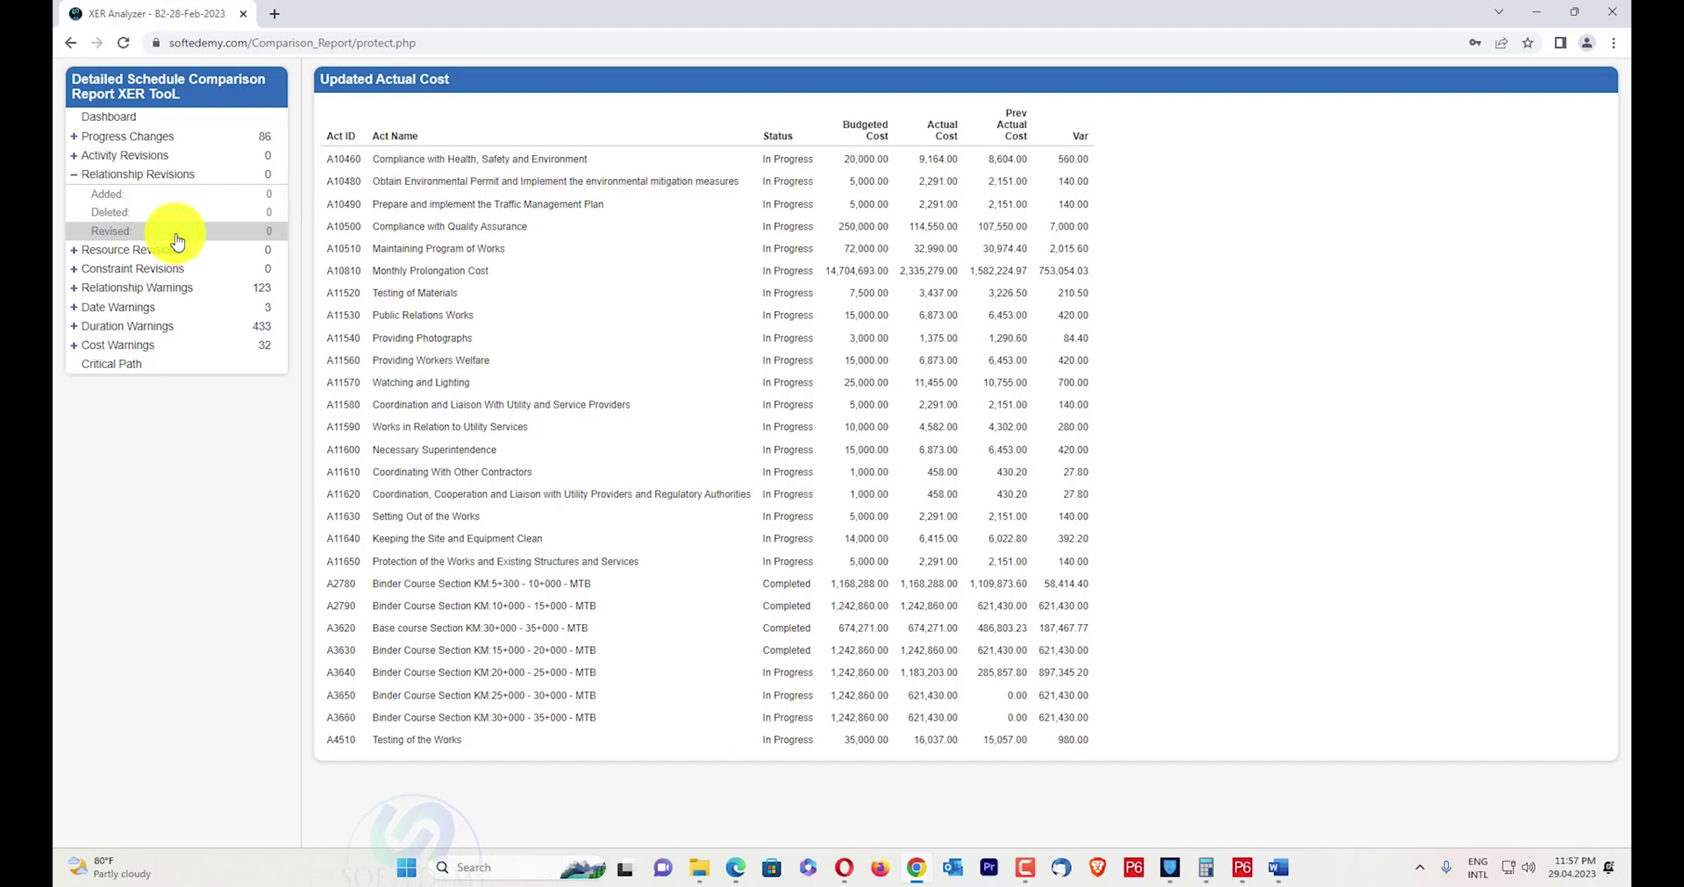
click(160, 251)
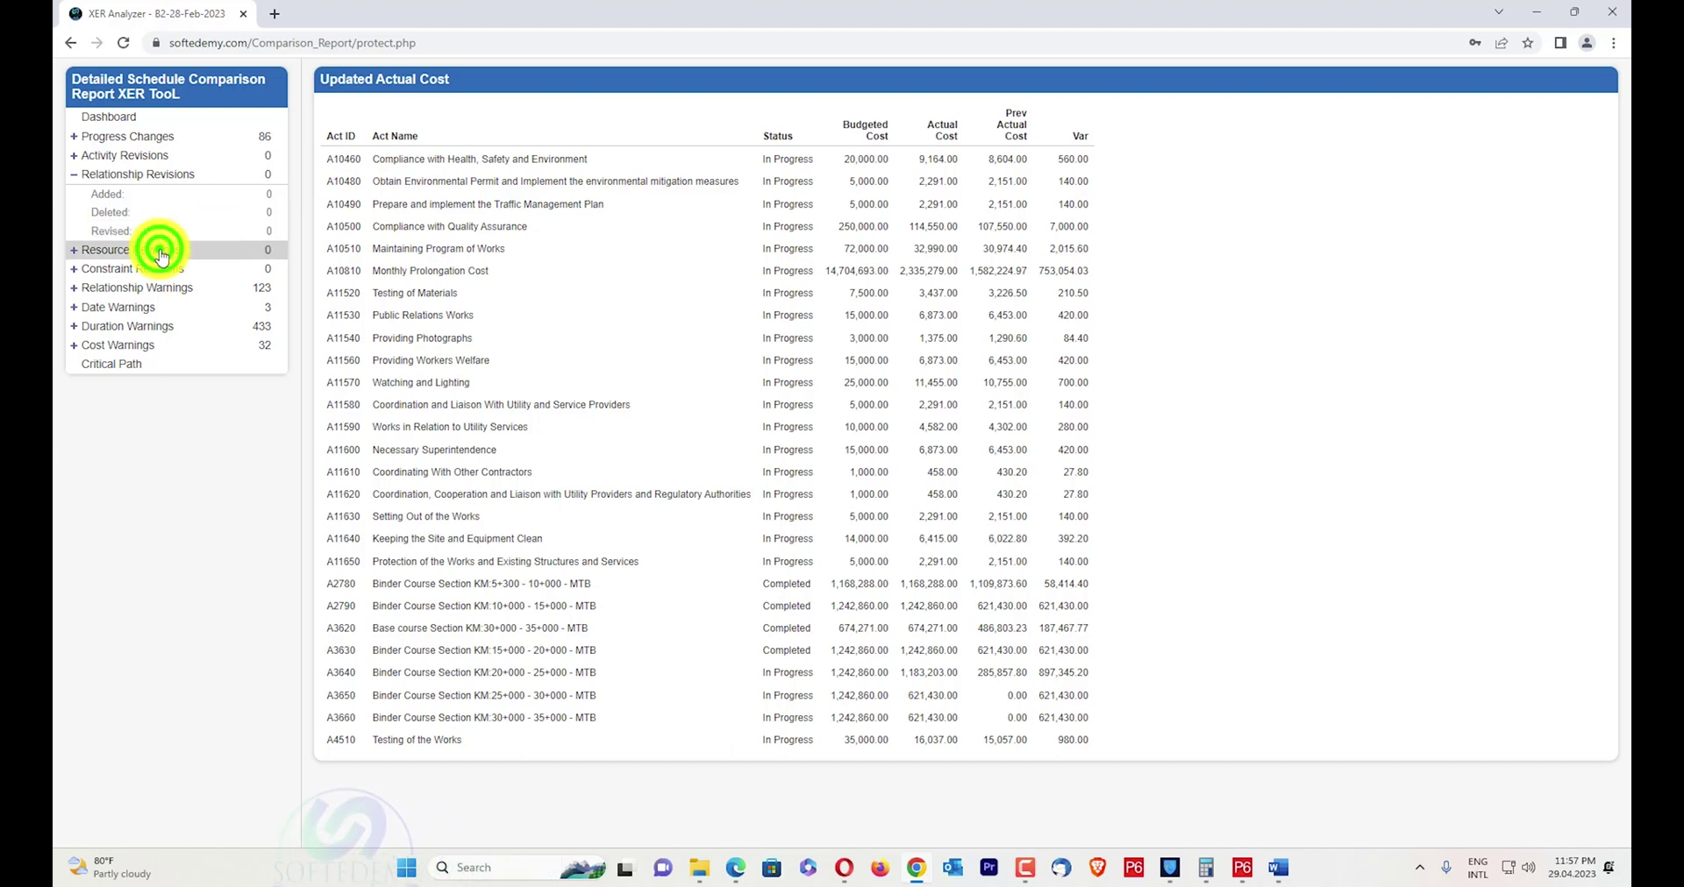
click(143, 272)
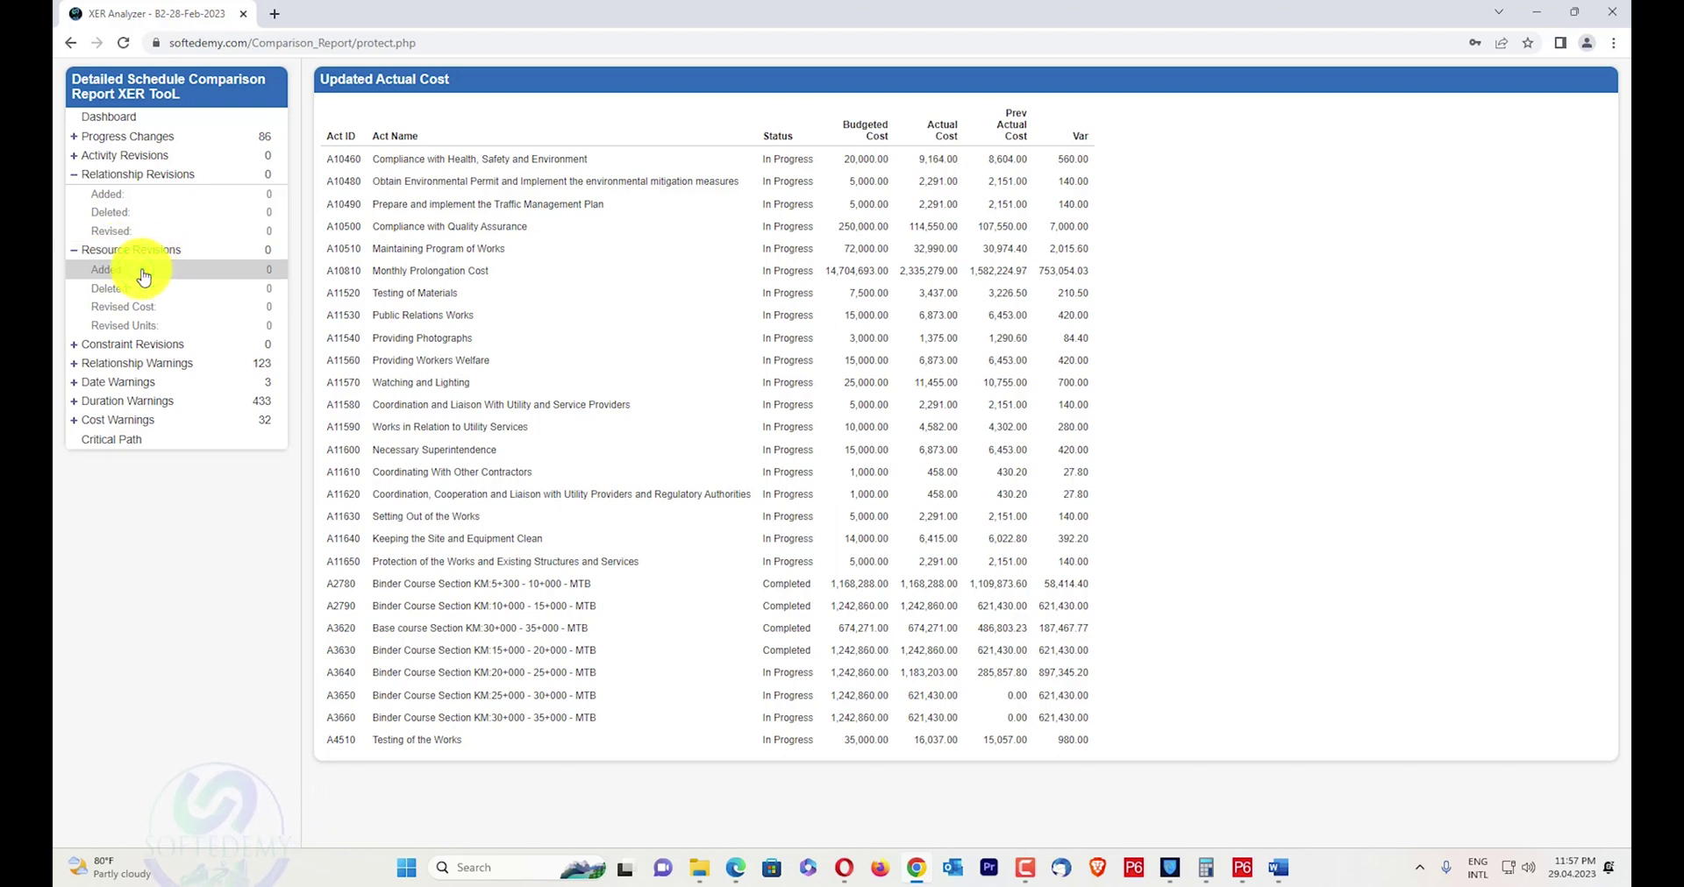
click(127, 290)
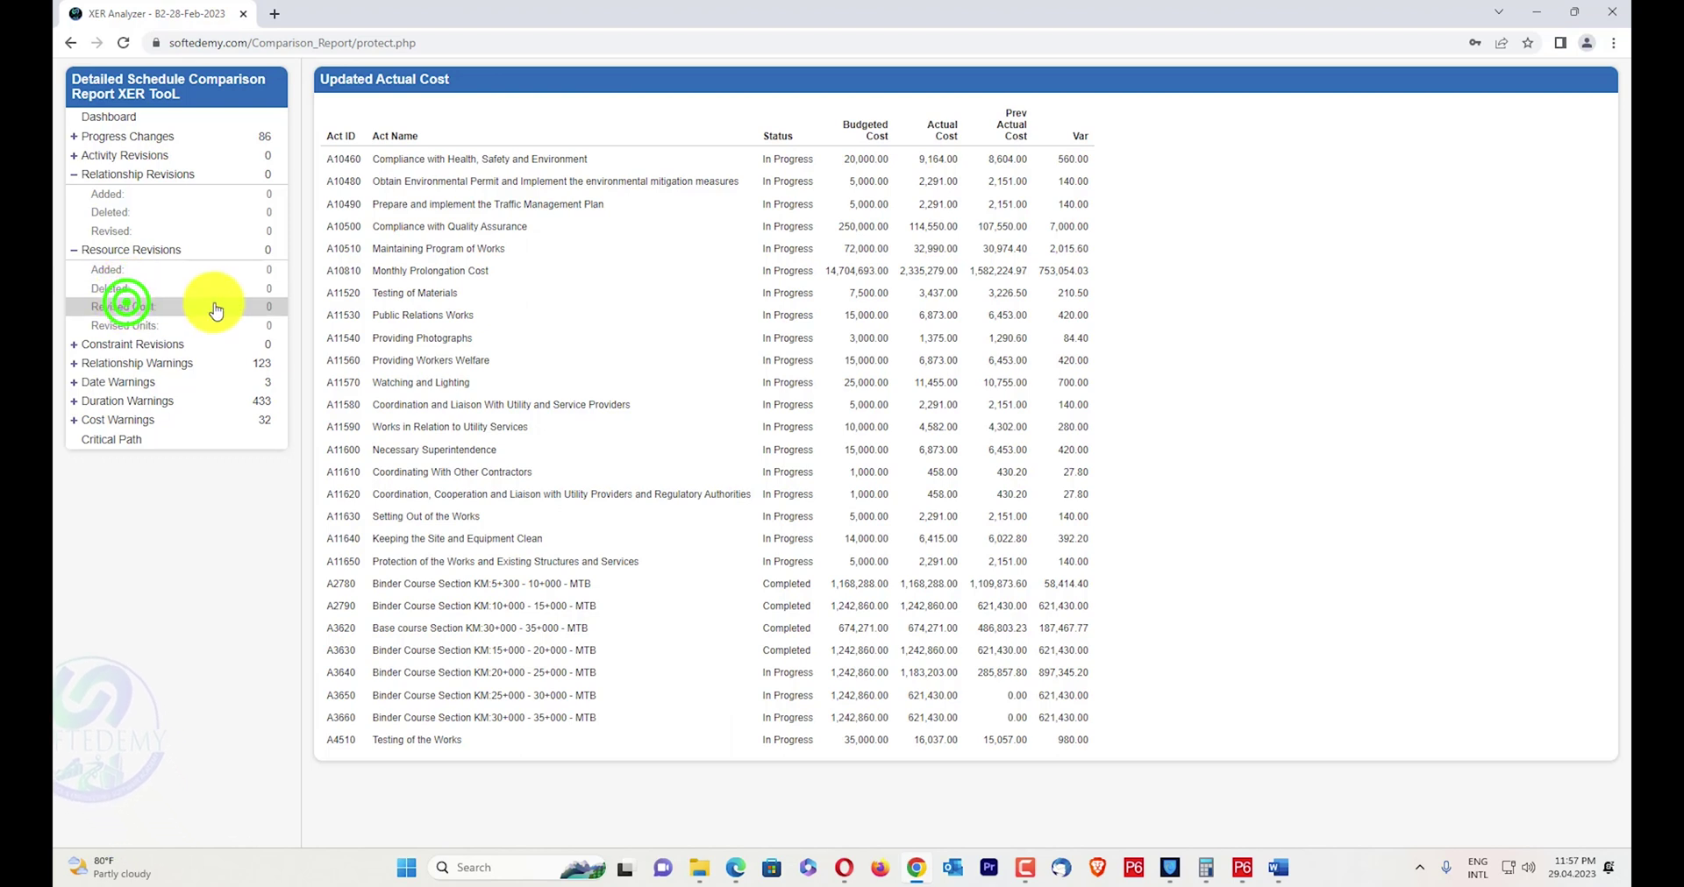
click(177, 328)
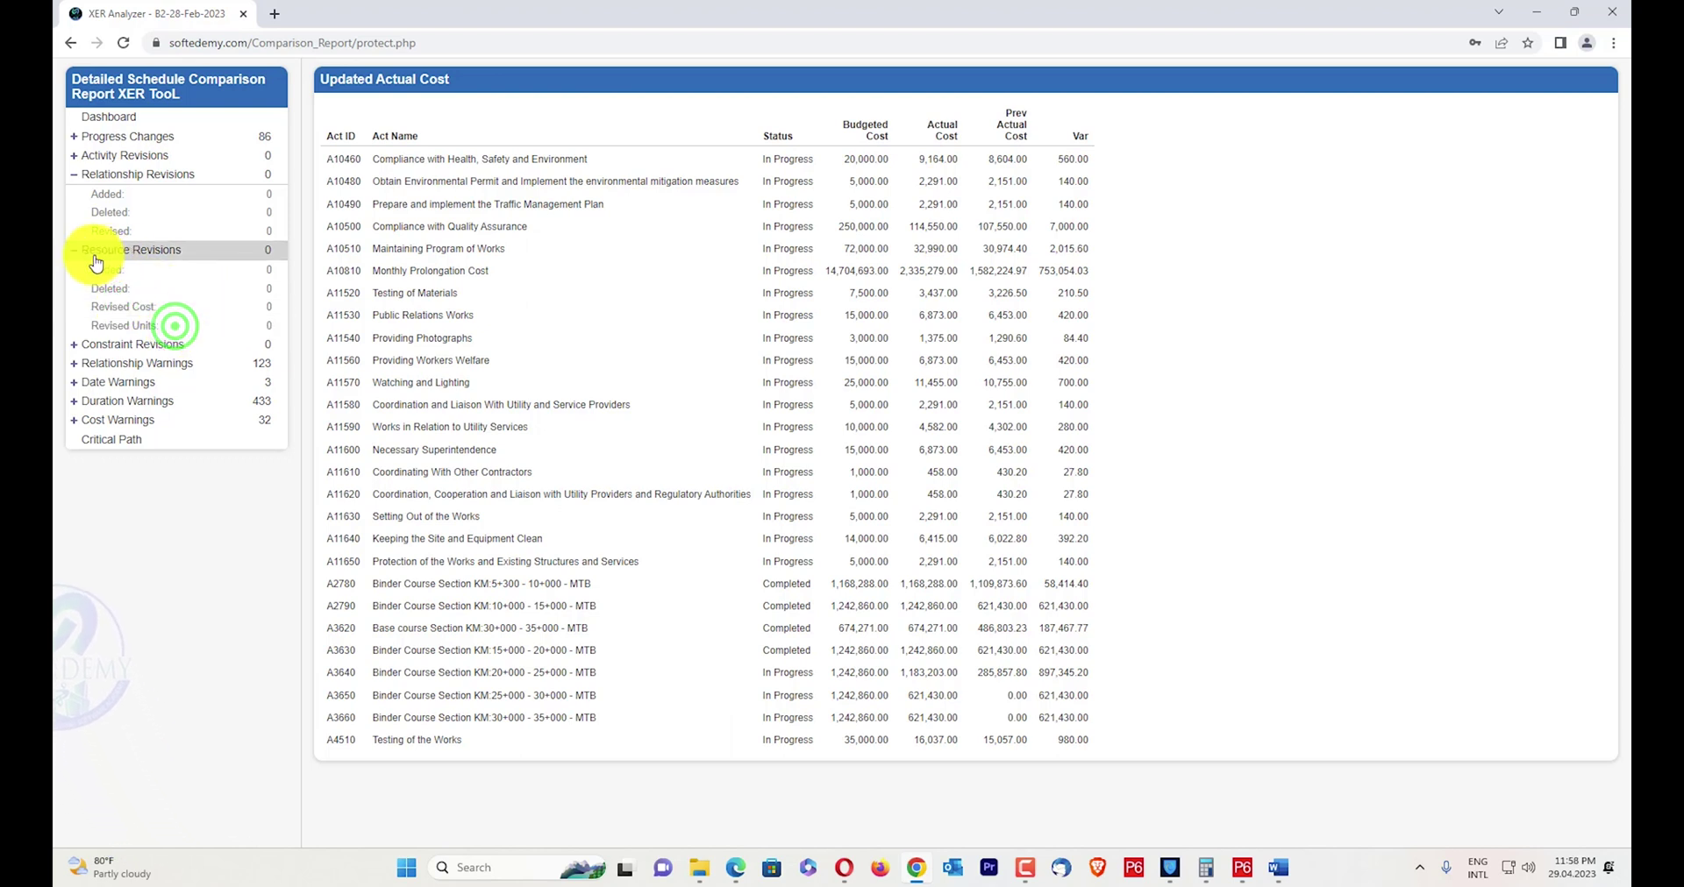
Check the primary and secondary constraint revision categories, and collapse the constraint, resource and relationship revisions.
click(87, 355)
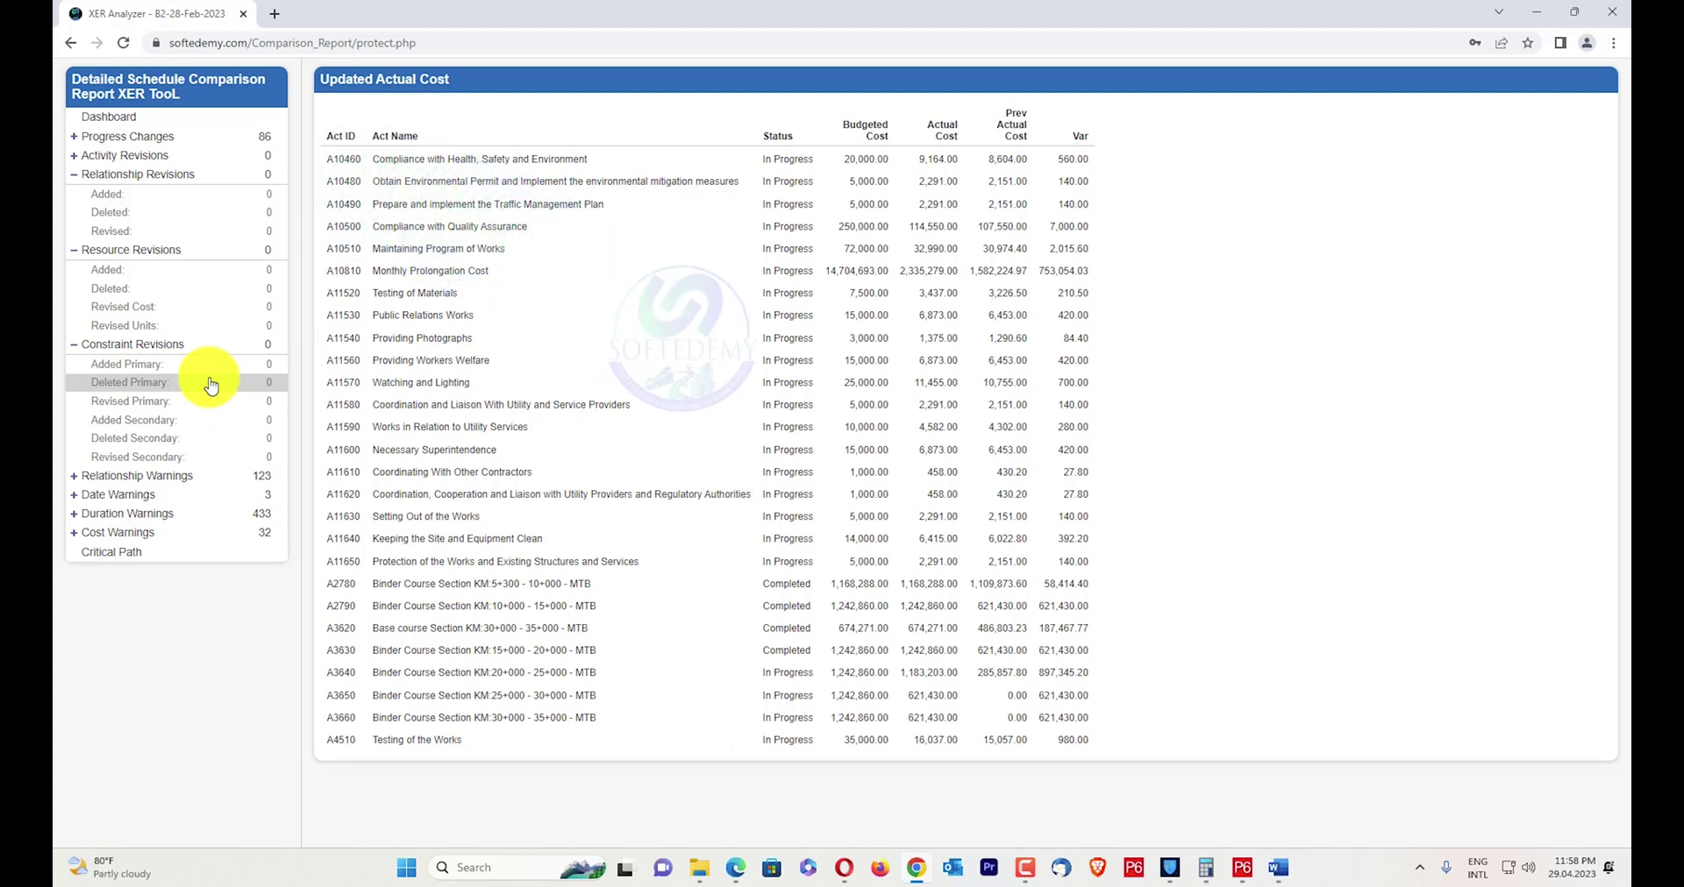
click(74, 343)
click(75, 250)
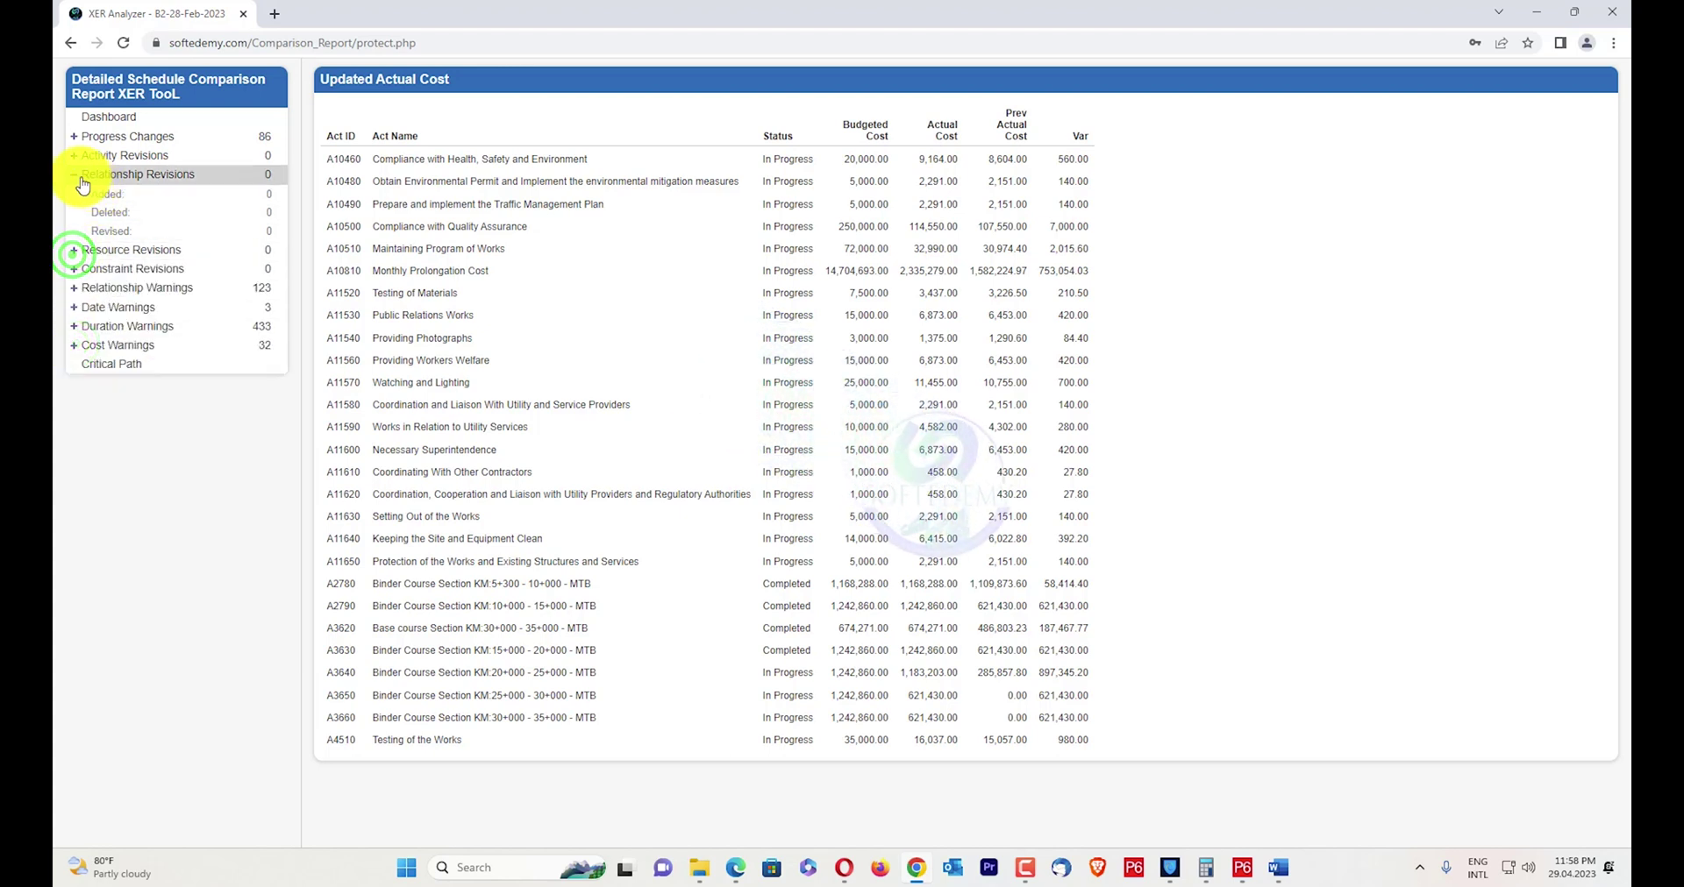
click(74, 174)
Review the activities with open predecessors and open successors among the relationship warnings, and collapse that group.
click(70, 232)
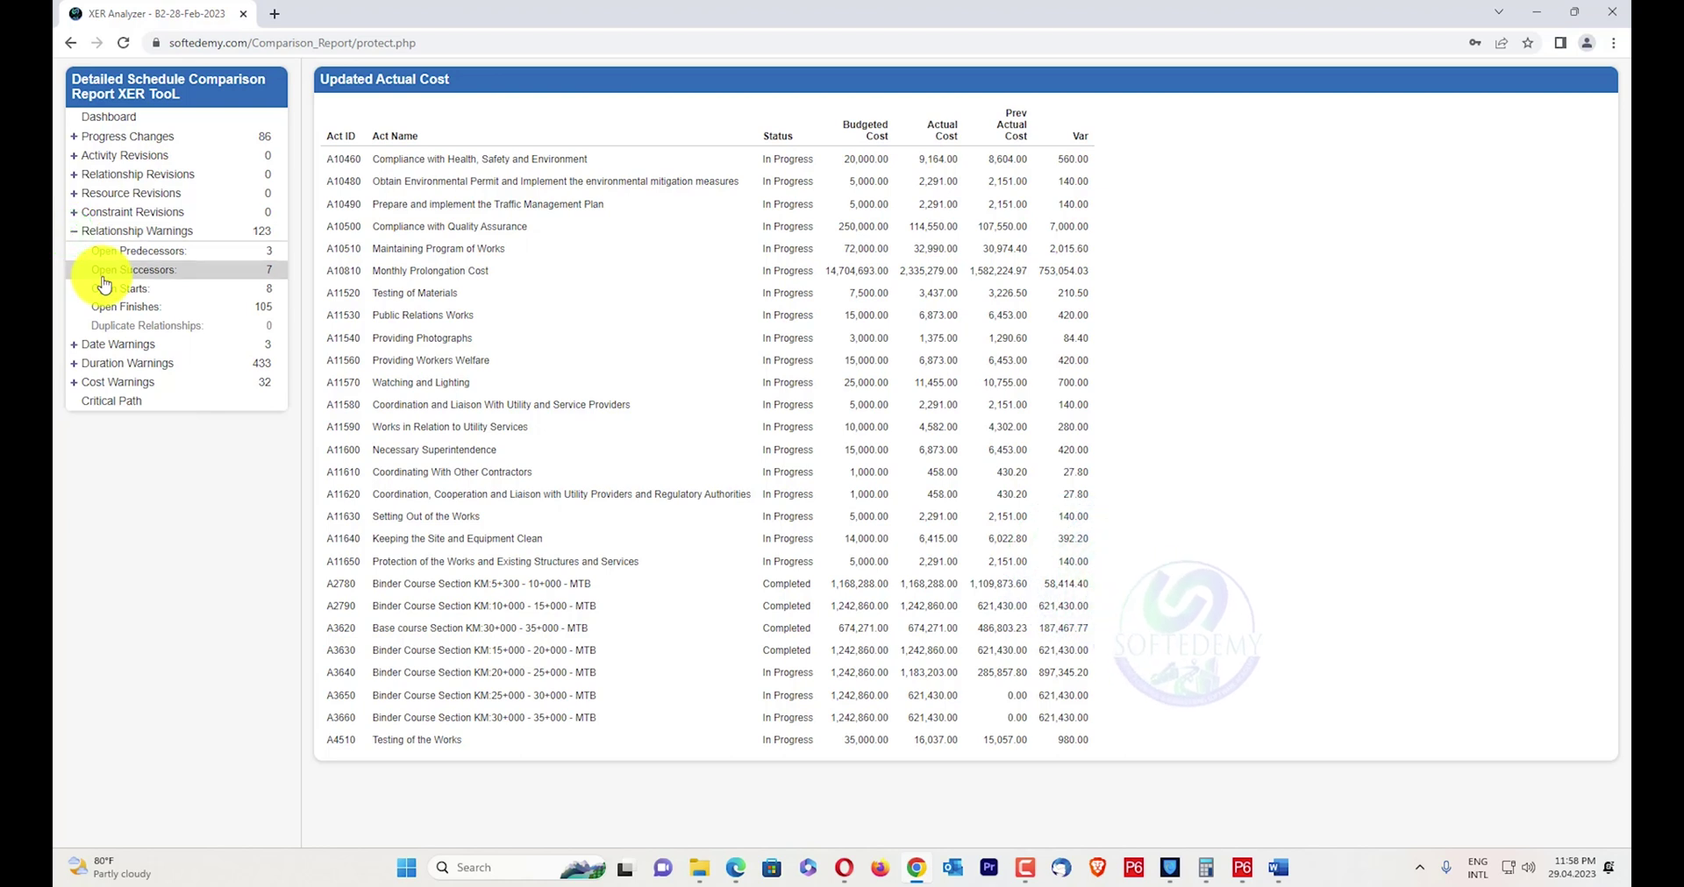
click(135, 255)
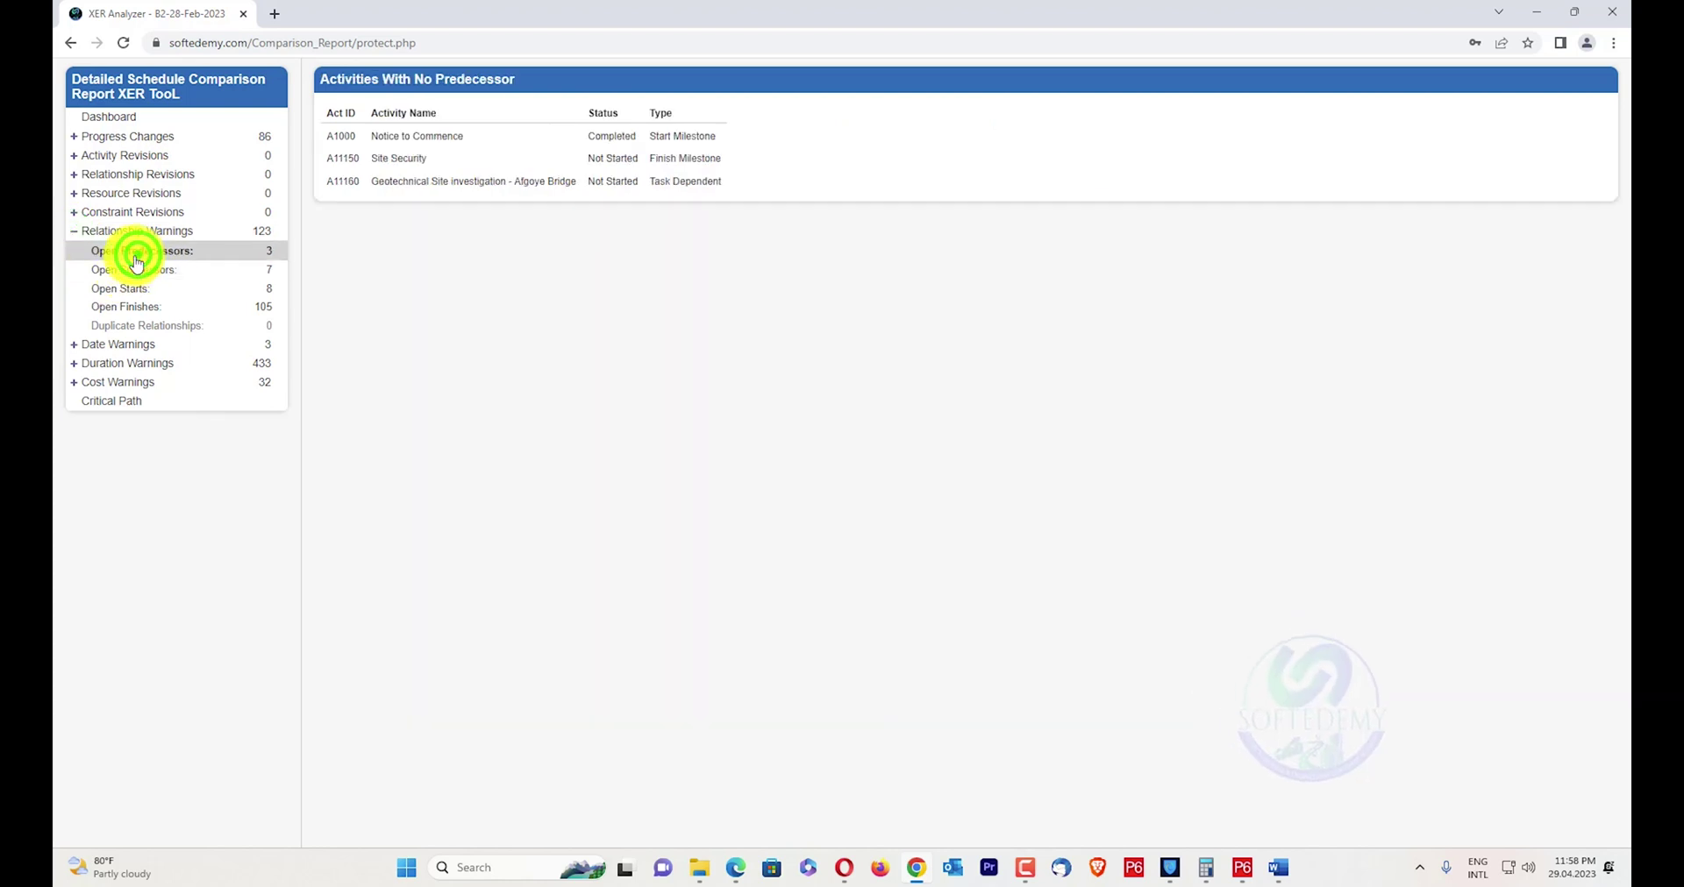
click(149, 270)
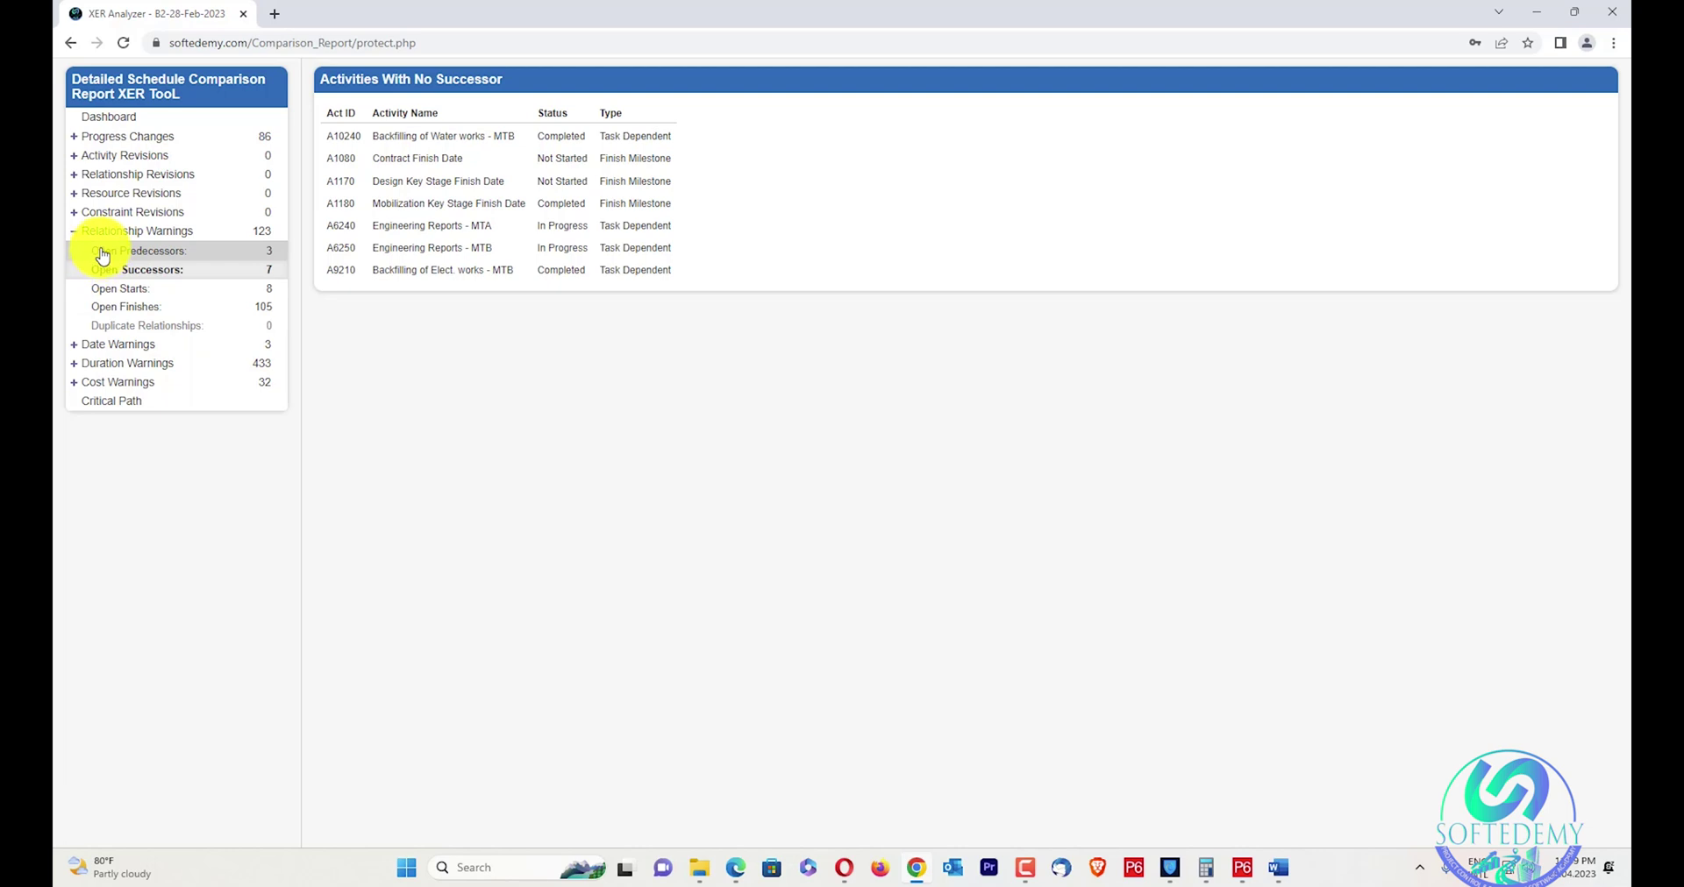
click(74, 232)
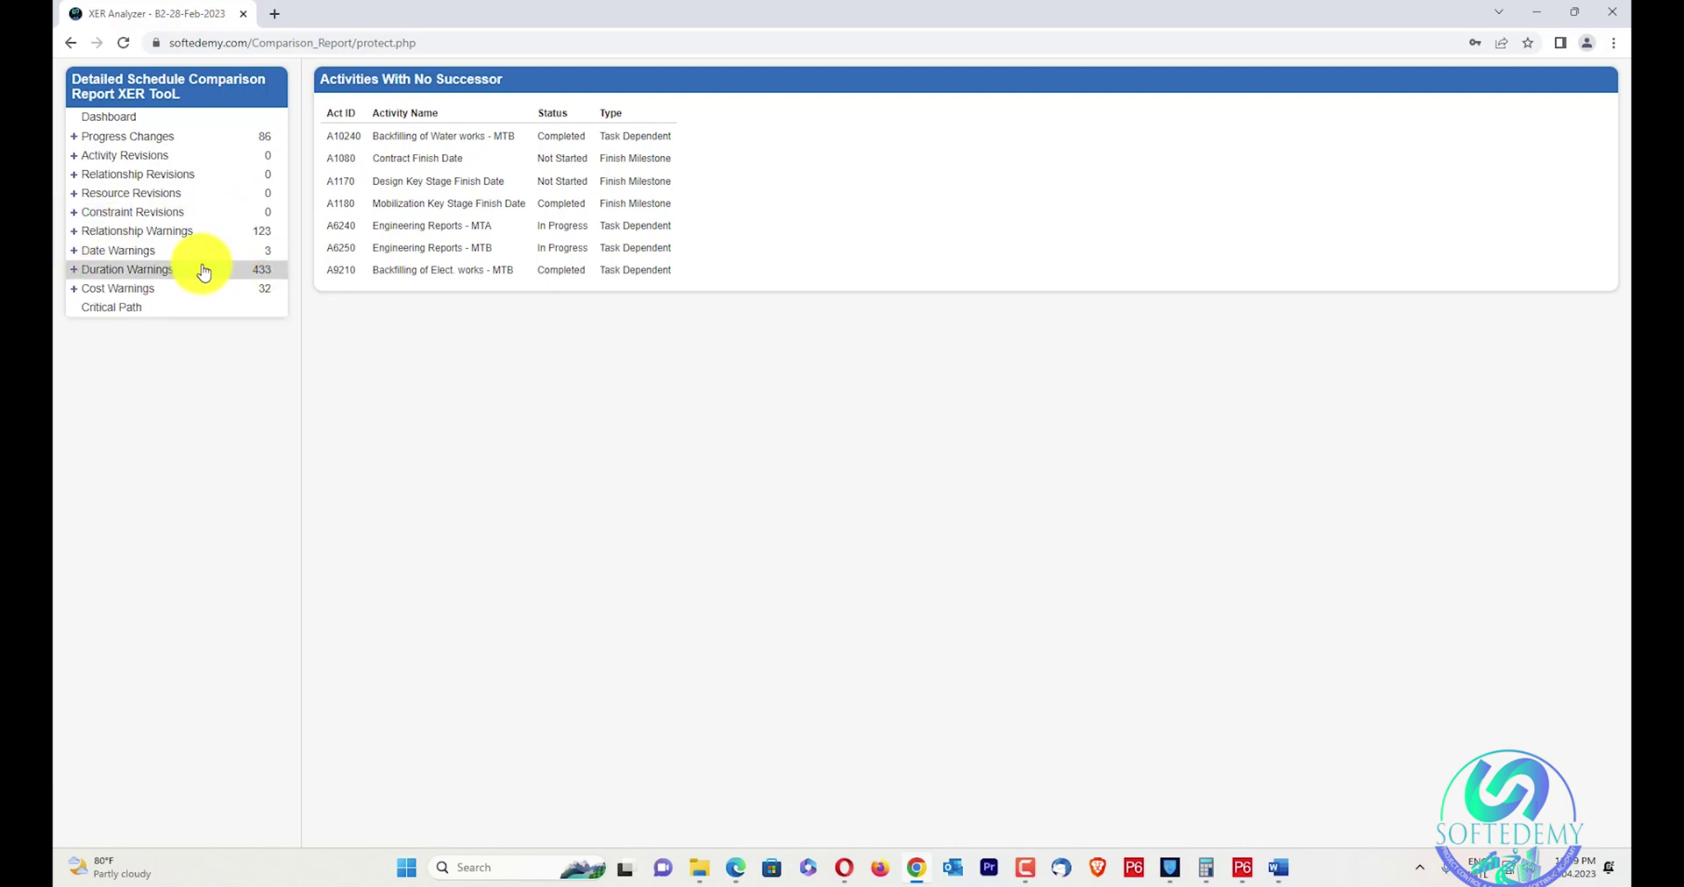
Review the date warnings and list the activities with suspend or resume dates.
click(136, 250)
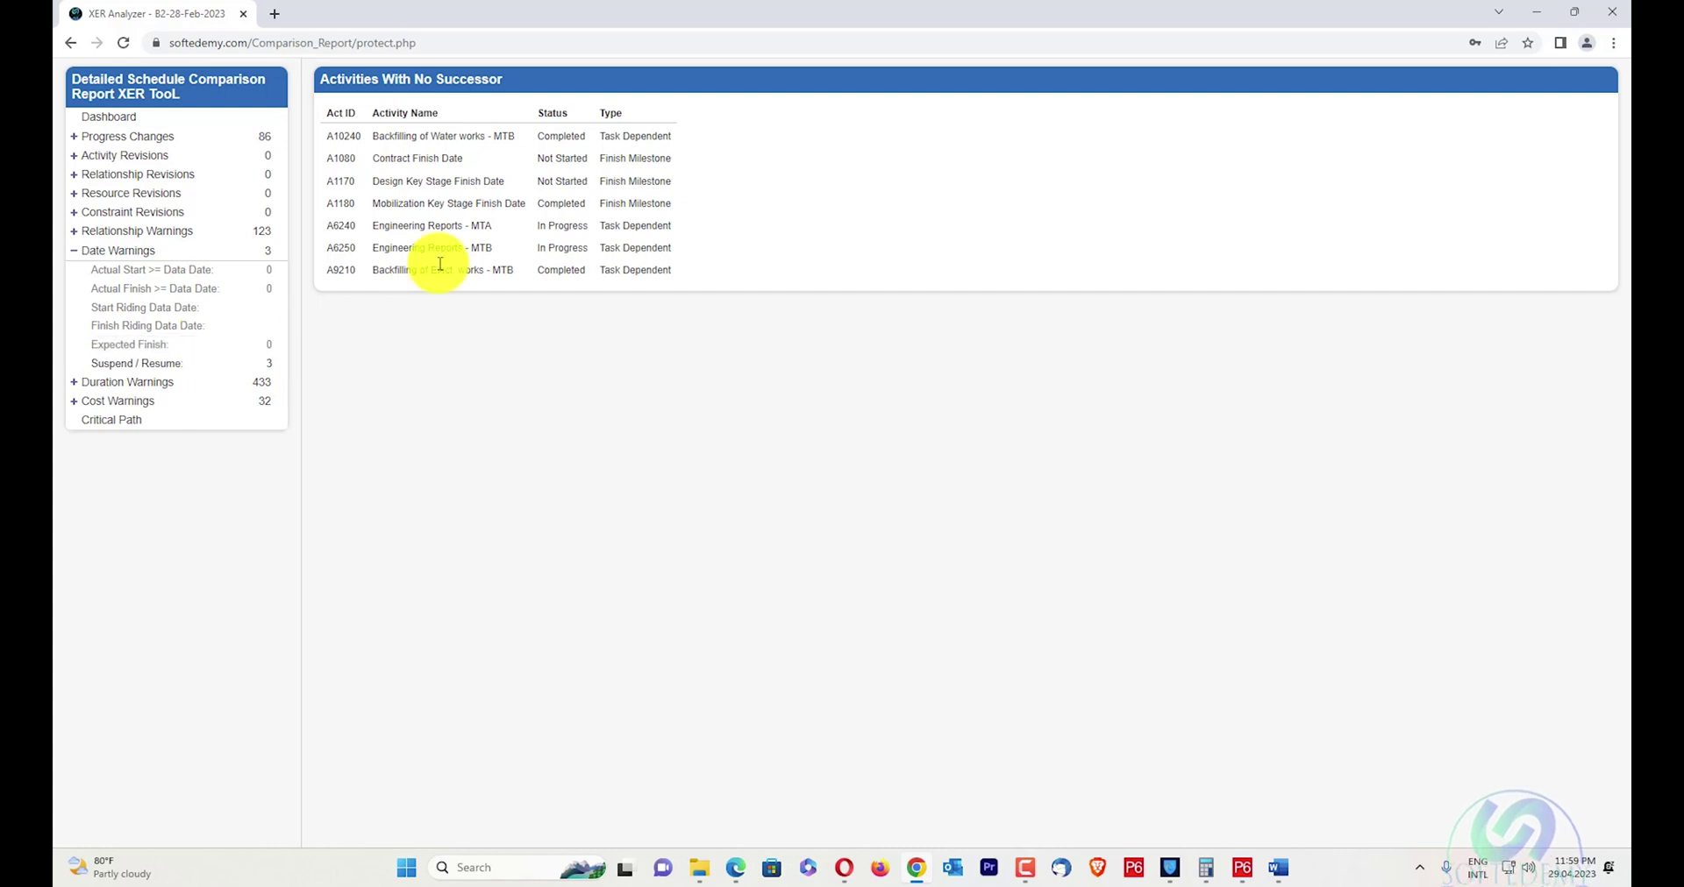
click(200, 365)
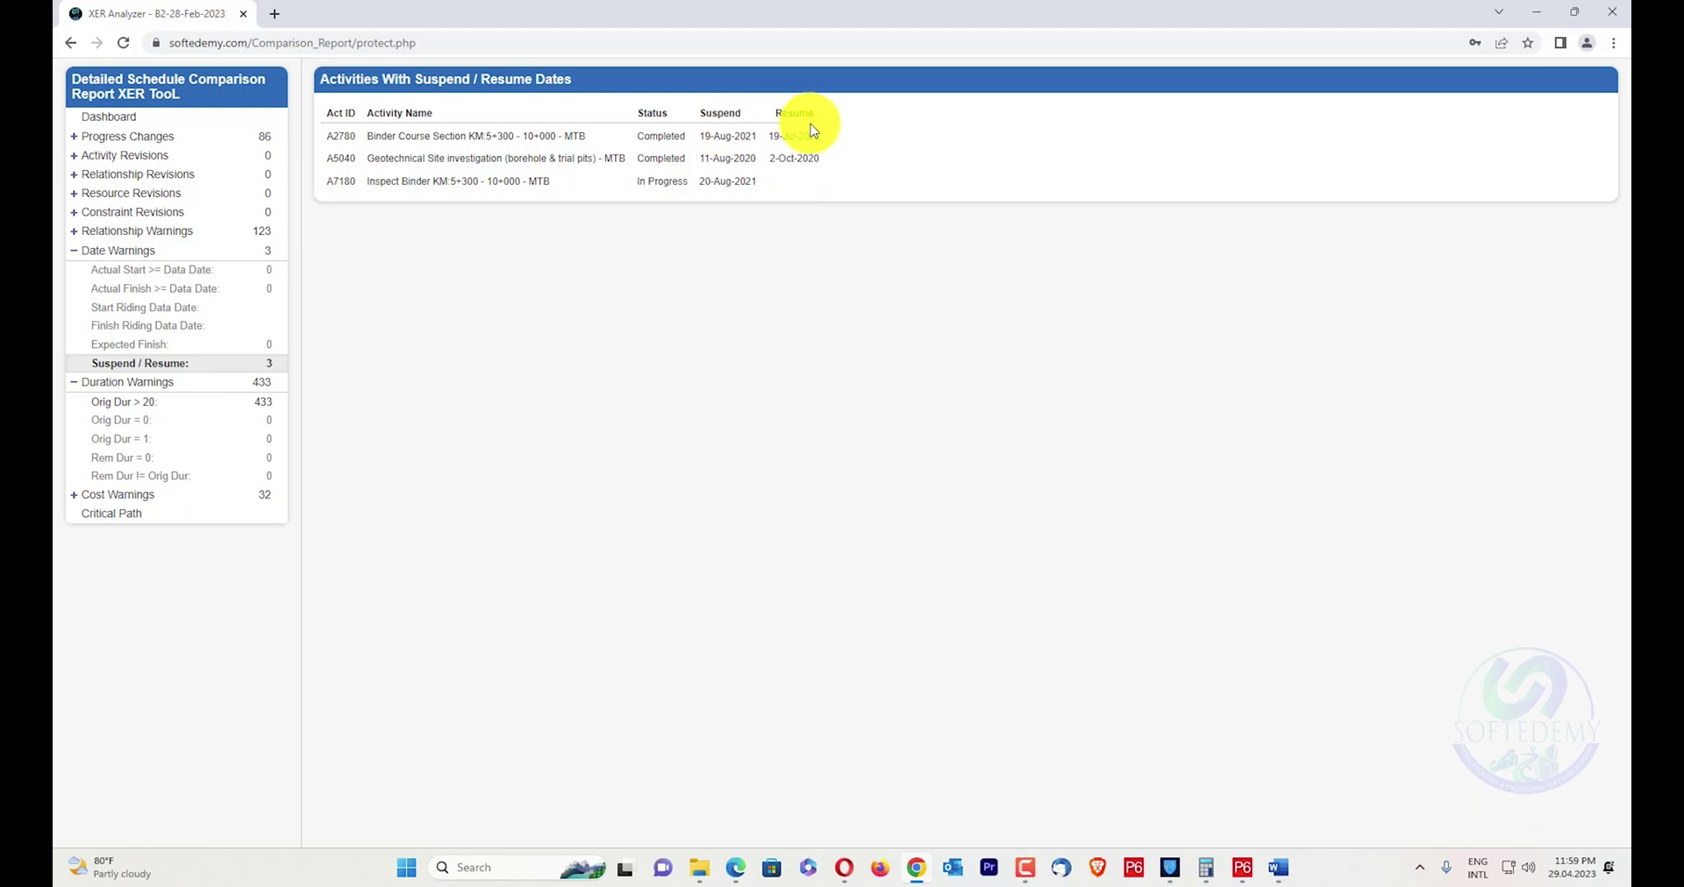
Examine the duration warnings, reading through the construction activities with original durations greater than 20 days.
click(161, 399)
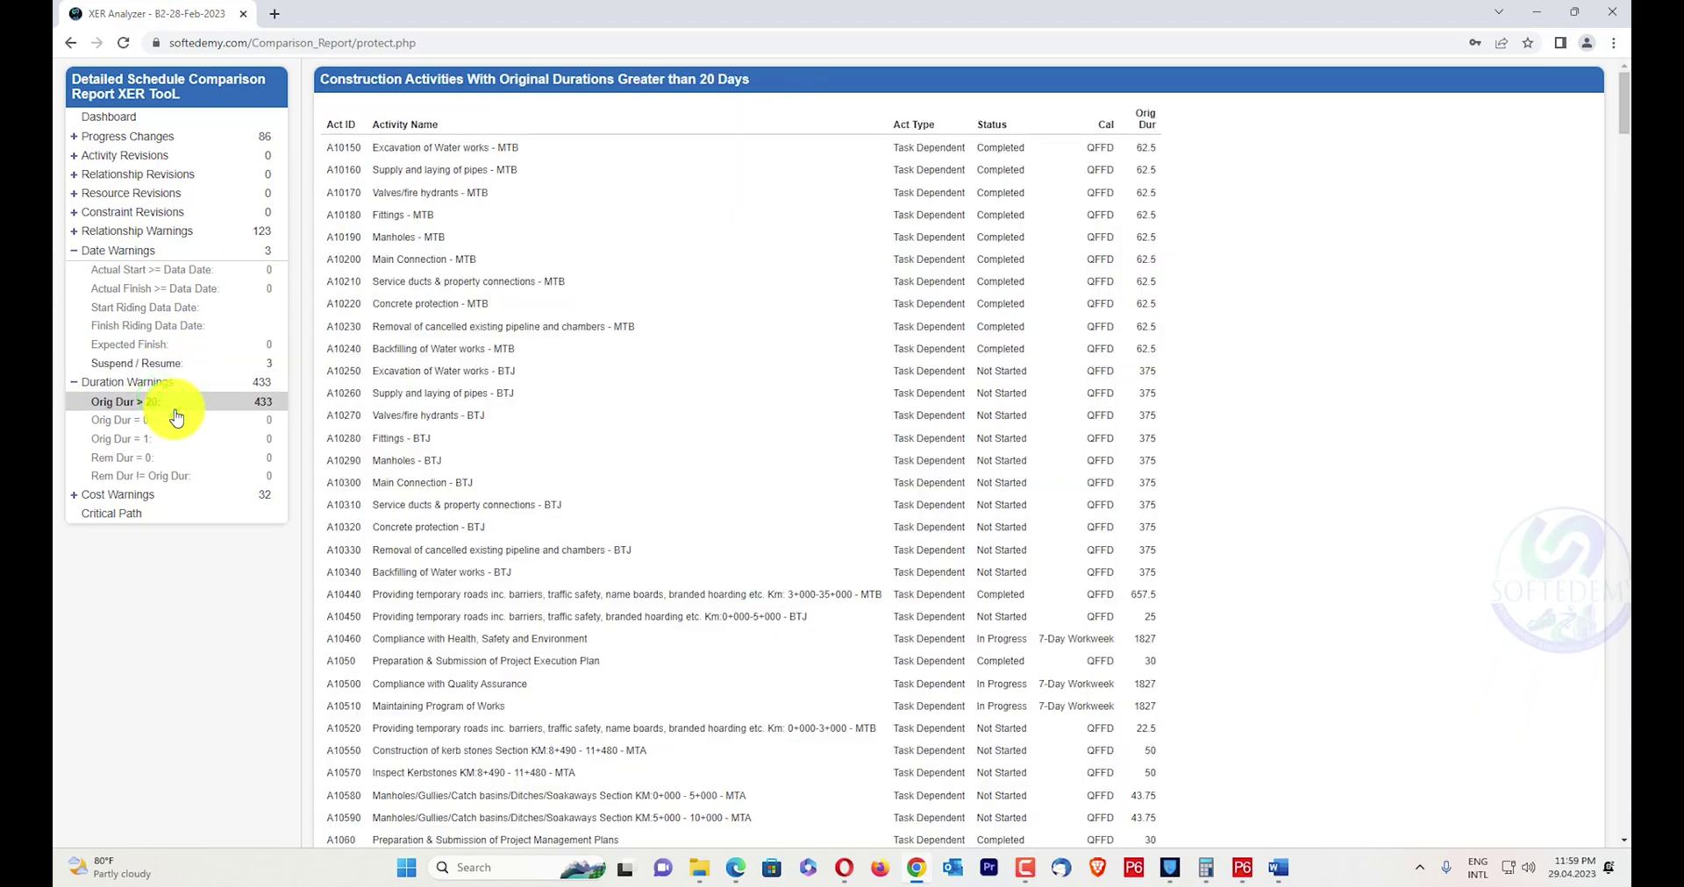
scroll(689, 391, down, 2)
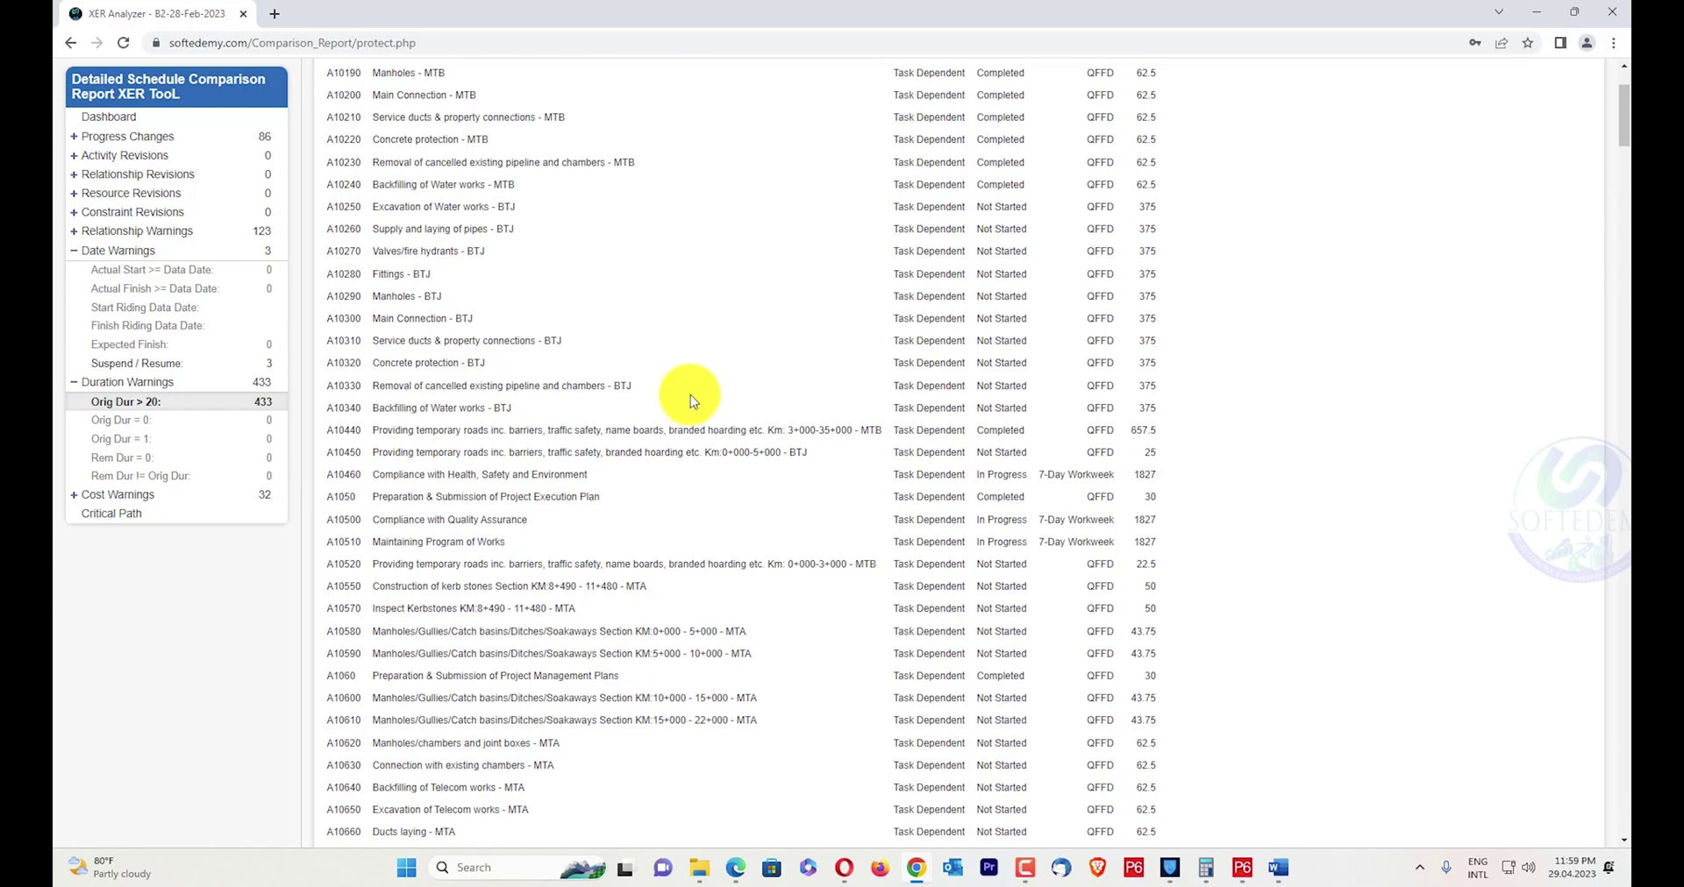
scroll(691, 396, up, 2)
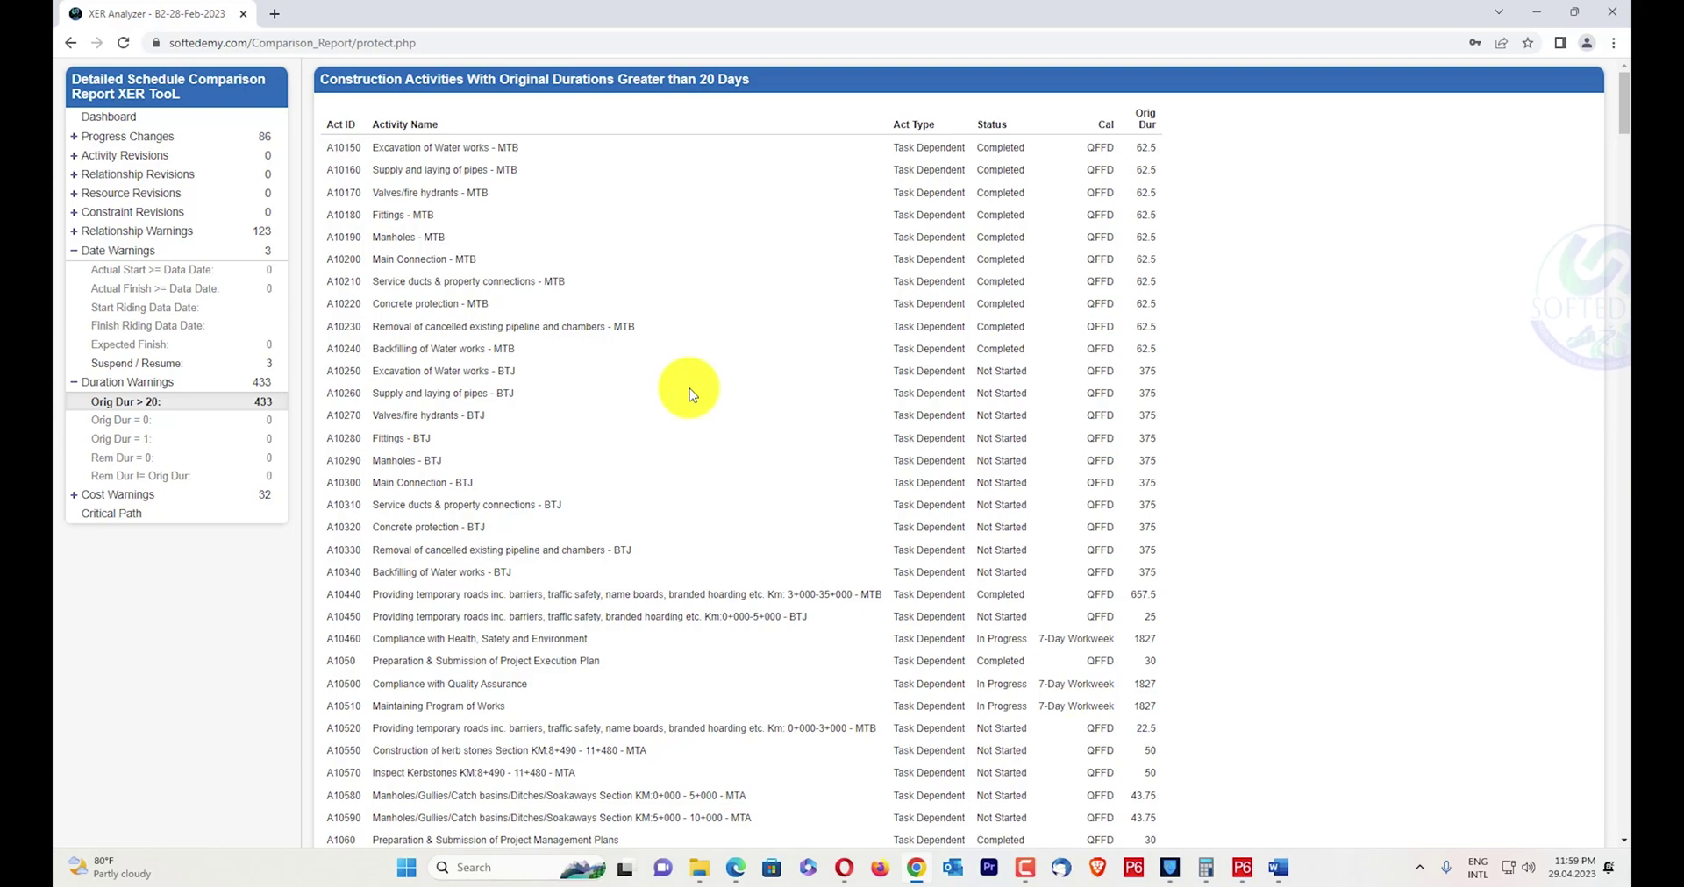
scroll(995, 432, down, 5)
scroll(1044, 391, up, 5)
scroll(1120, 233, down, 7)
scroll(1137, 248, down, 10)
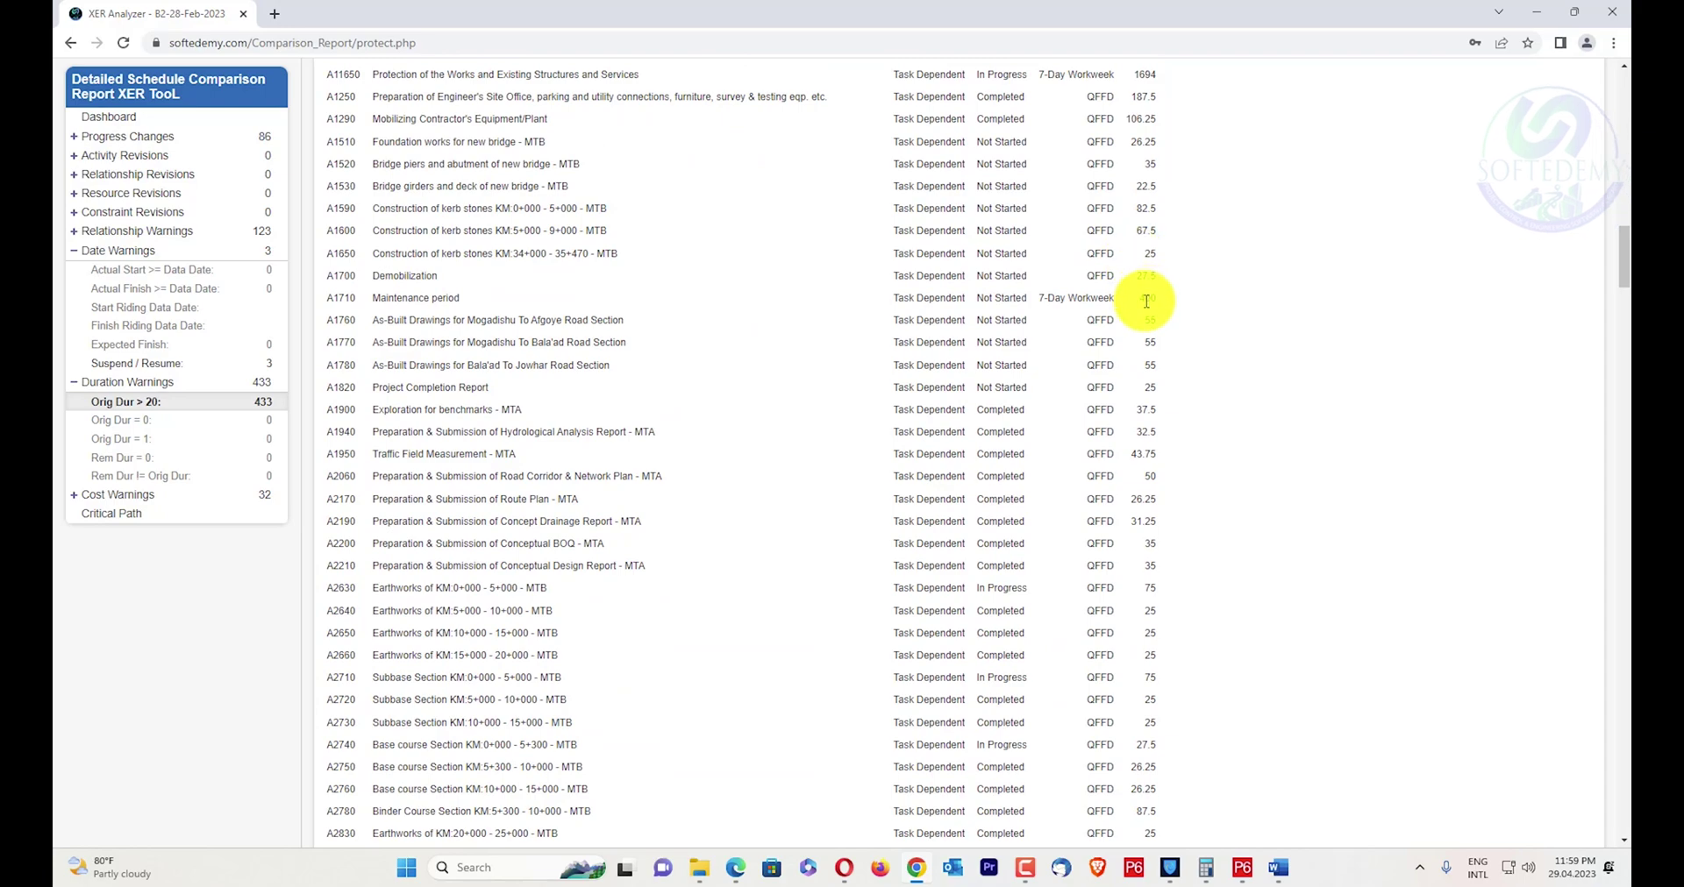
scroll(1147, 298, down, 10)
scroll(1167, 329, down, 5)
scroll(877, 377, down, 8)
scroll(491, 425, down, 5)
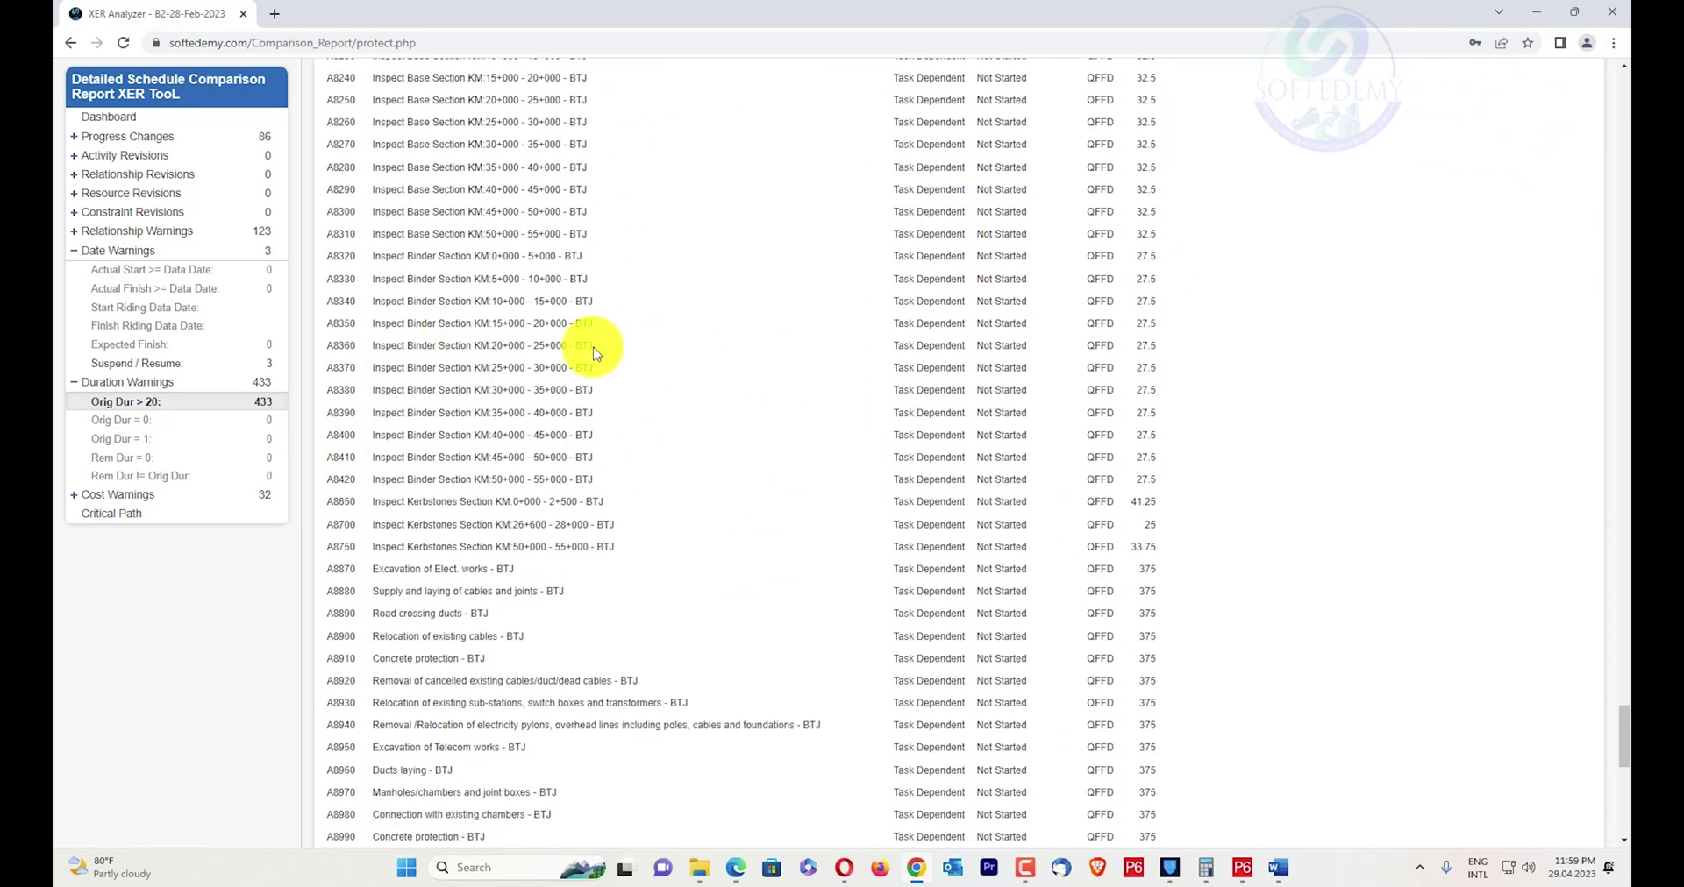
click(147, 422)
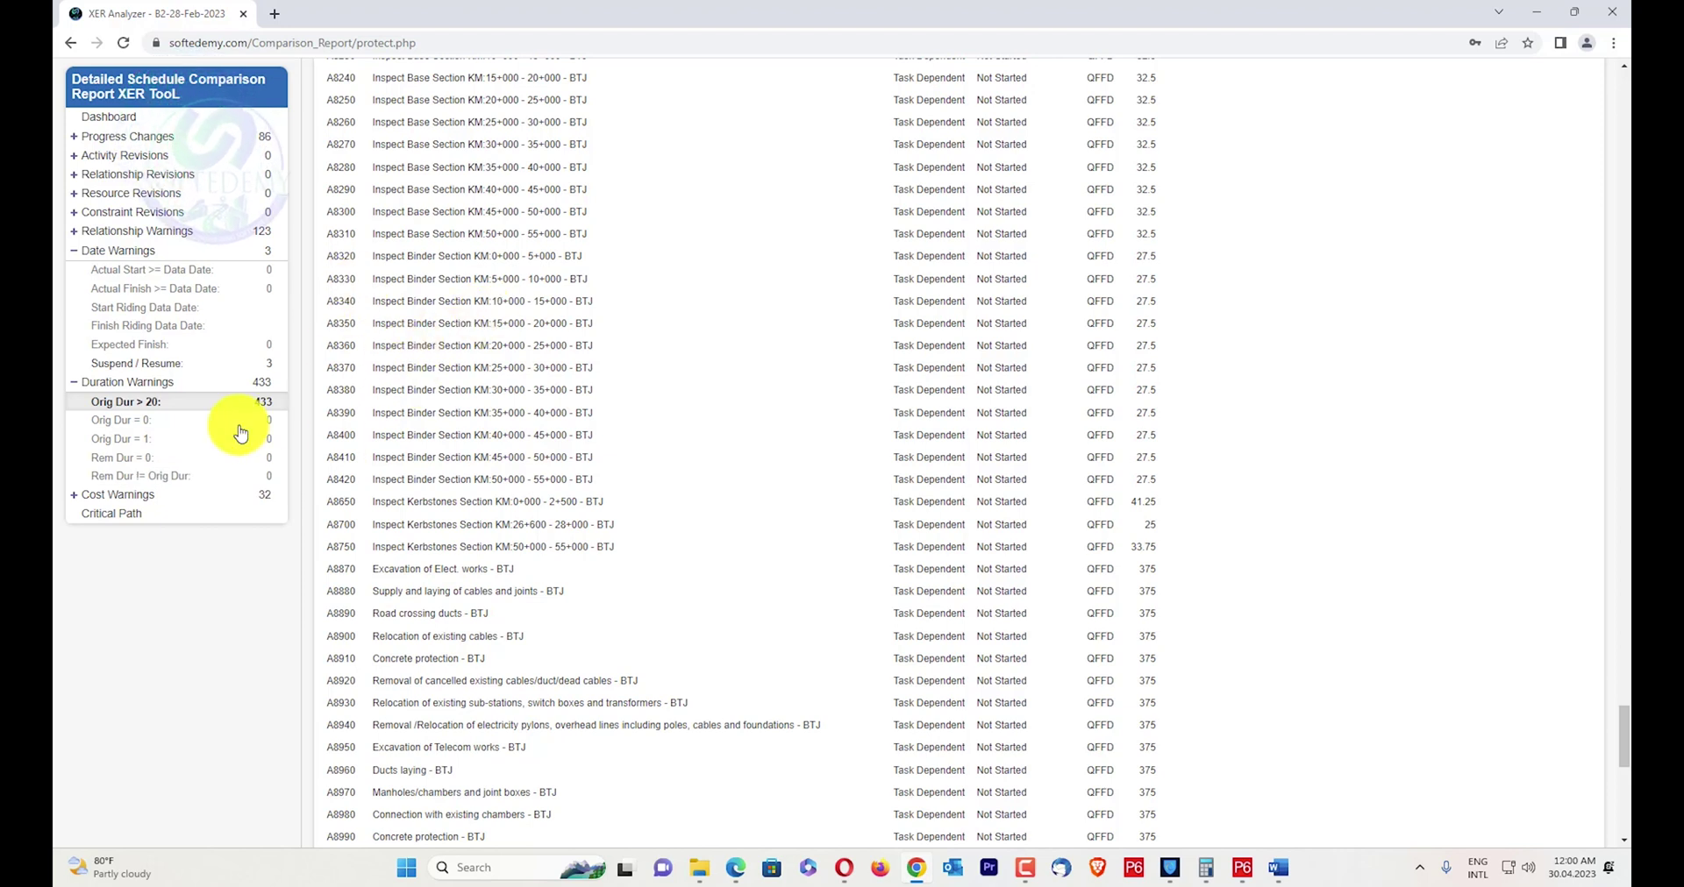
Review the cost variance and earned value variance warnings, and check the regressive billing and critical path entries.
click(134, 494)
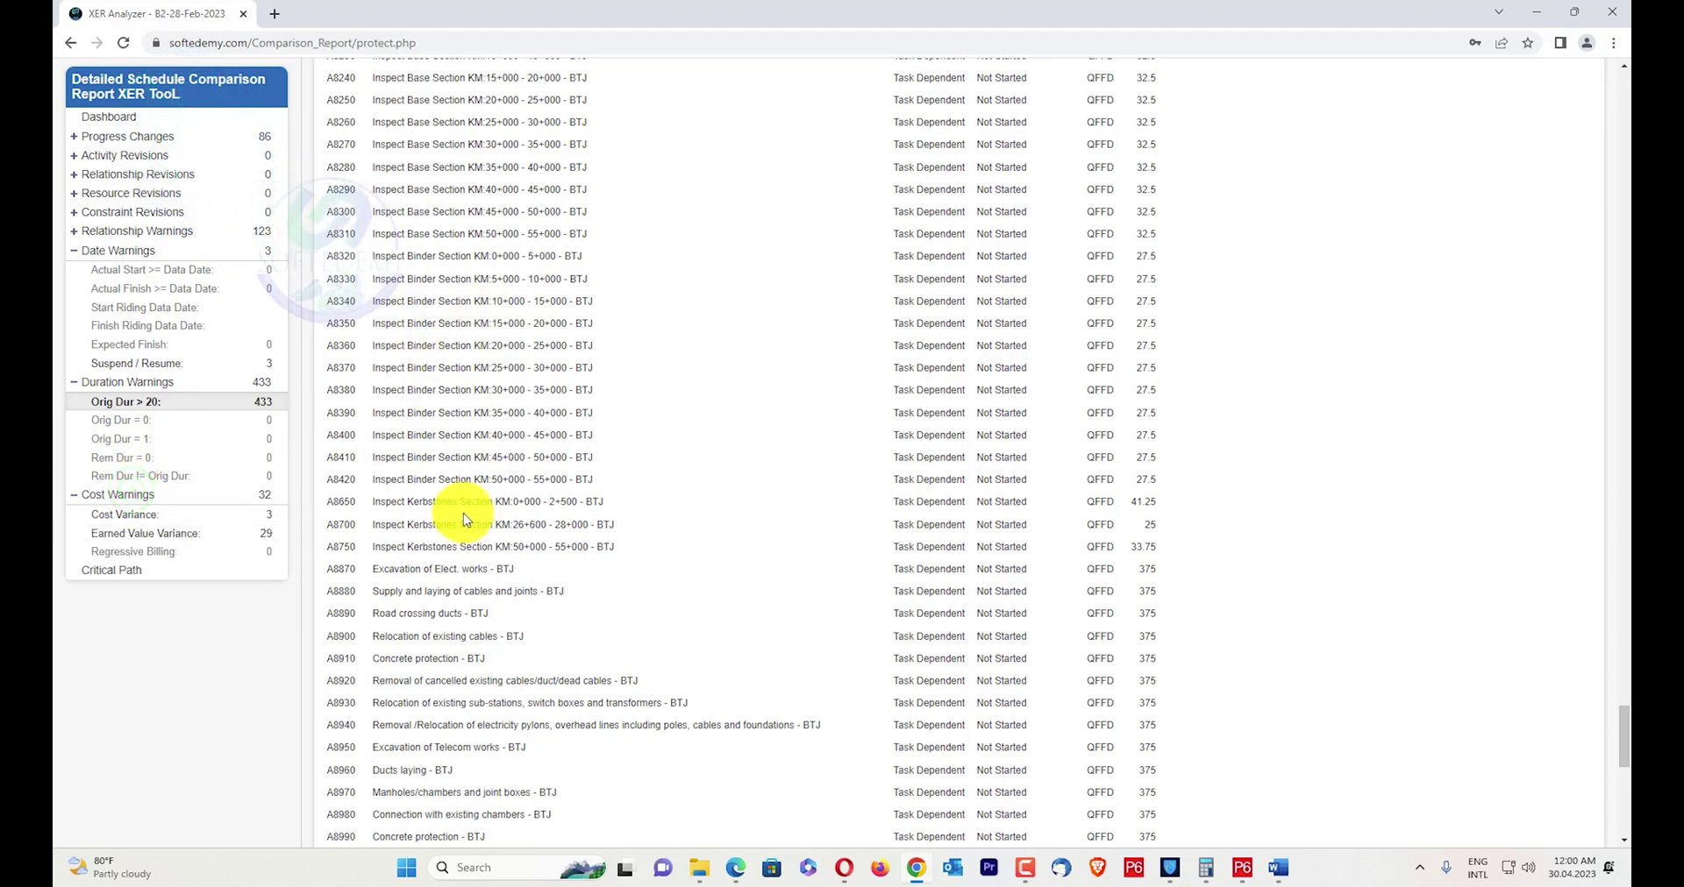
click(203, 513)
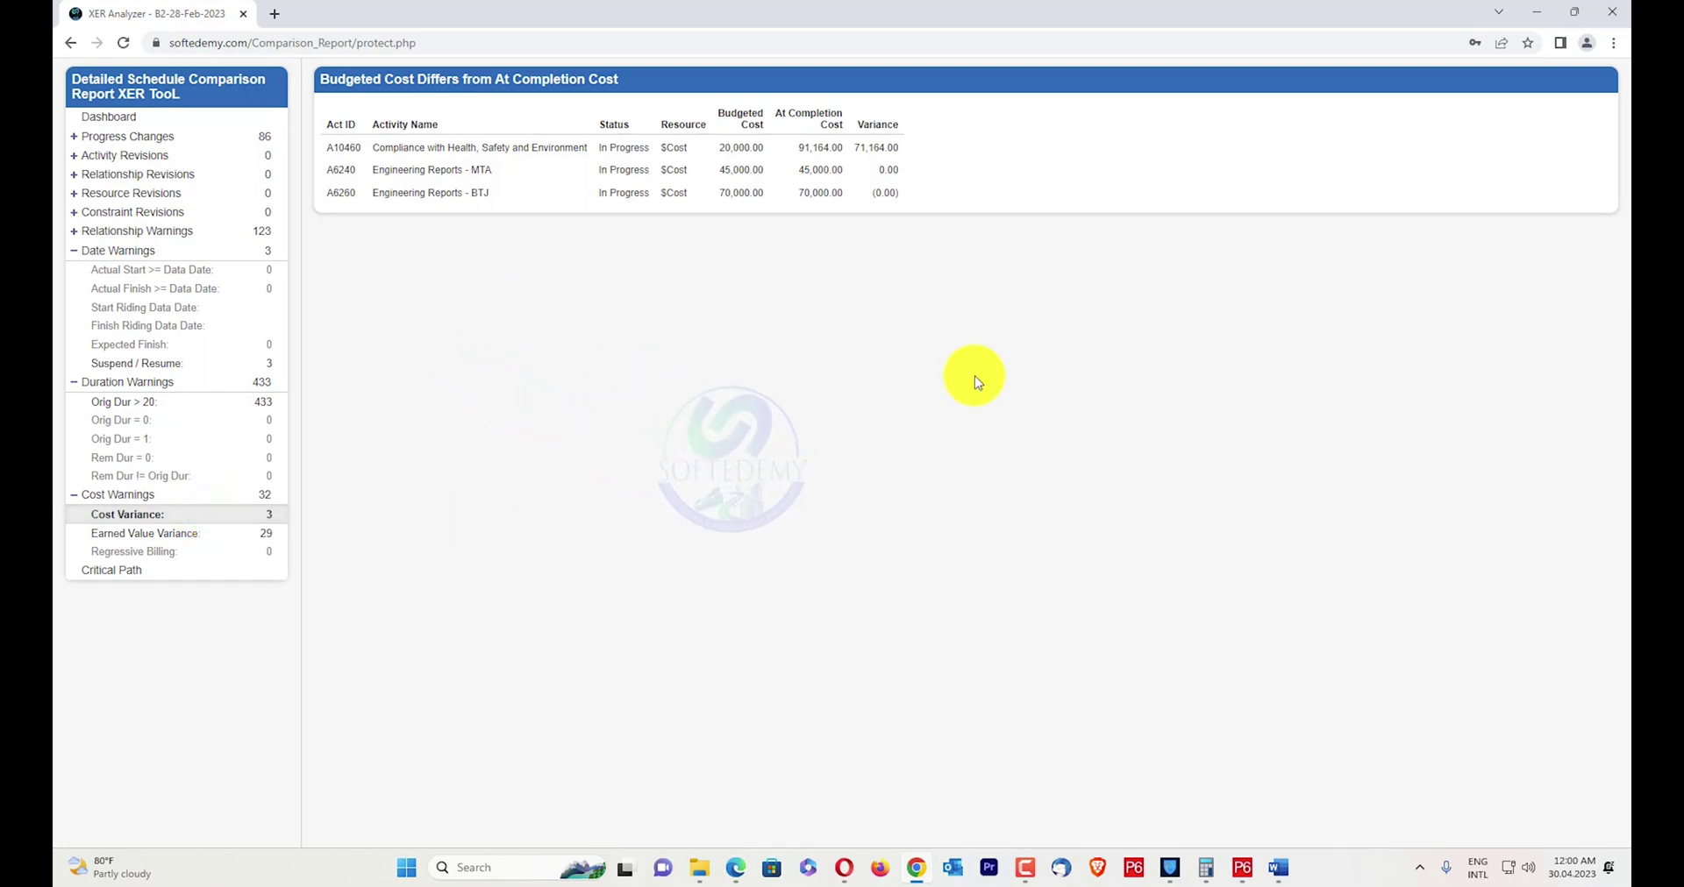
click(182, 533)
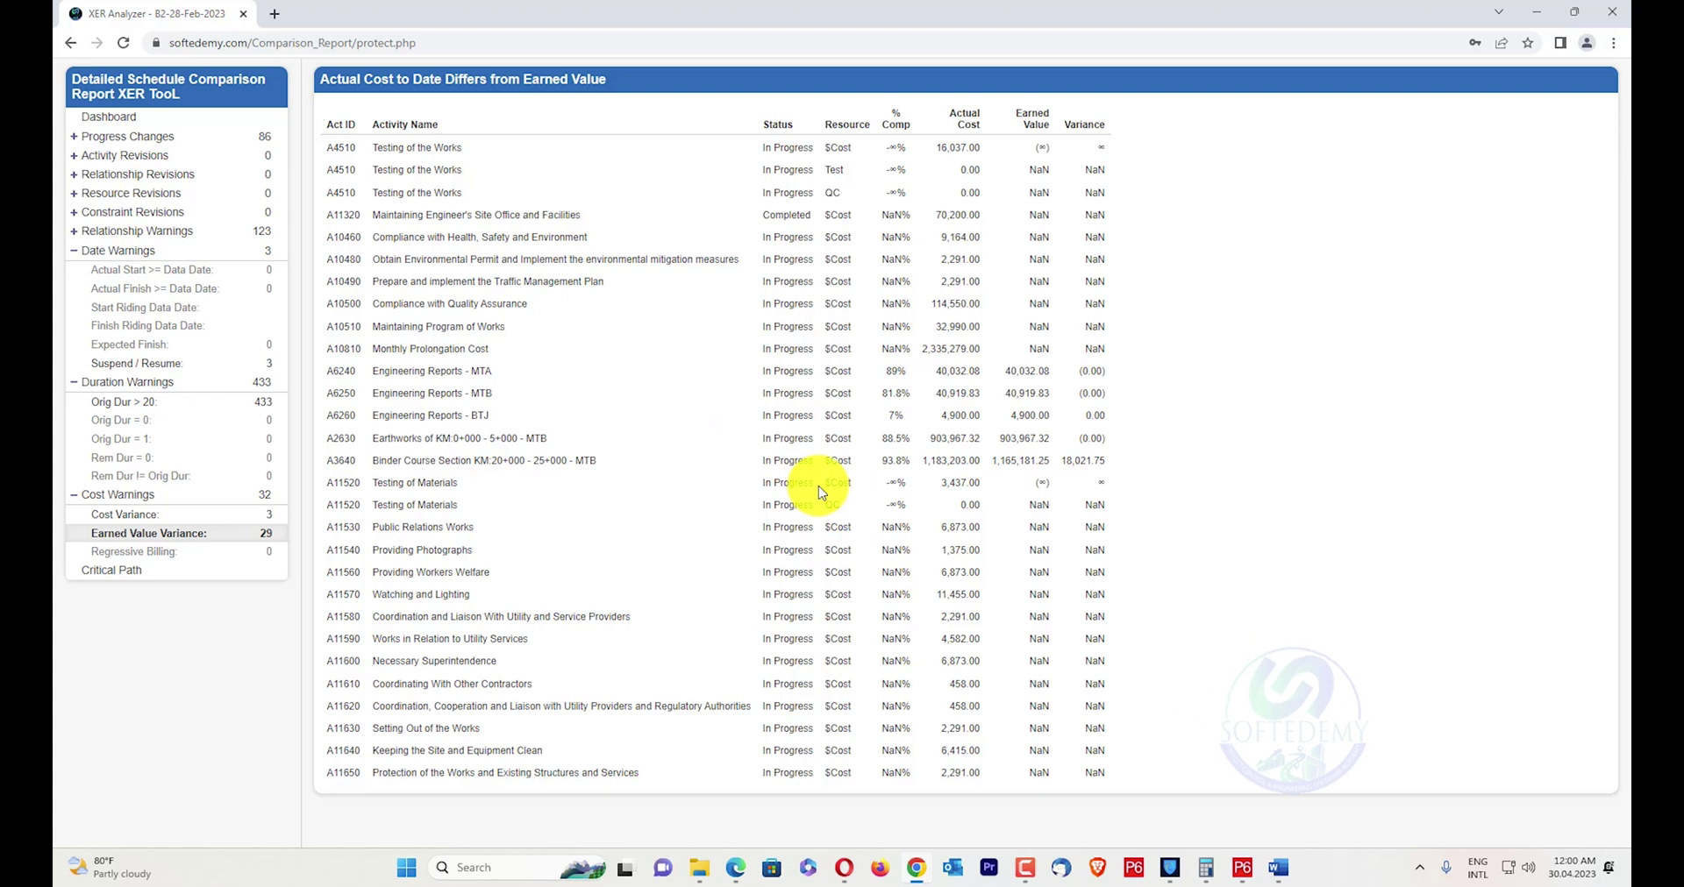
click(166, 553)
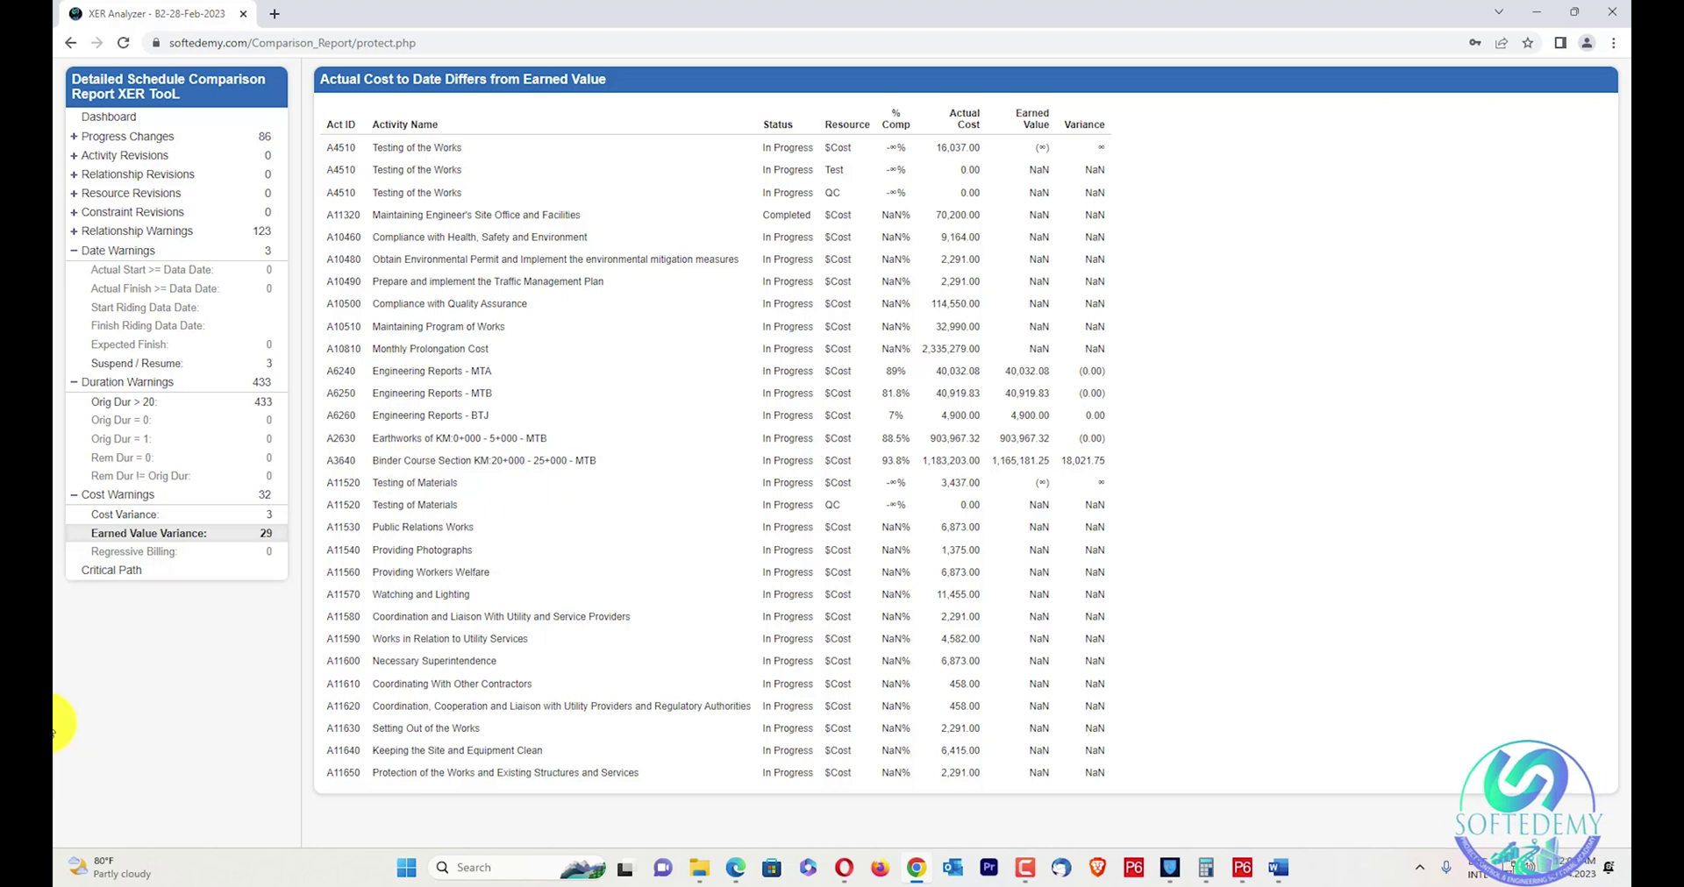
click(162, 570)
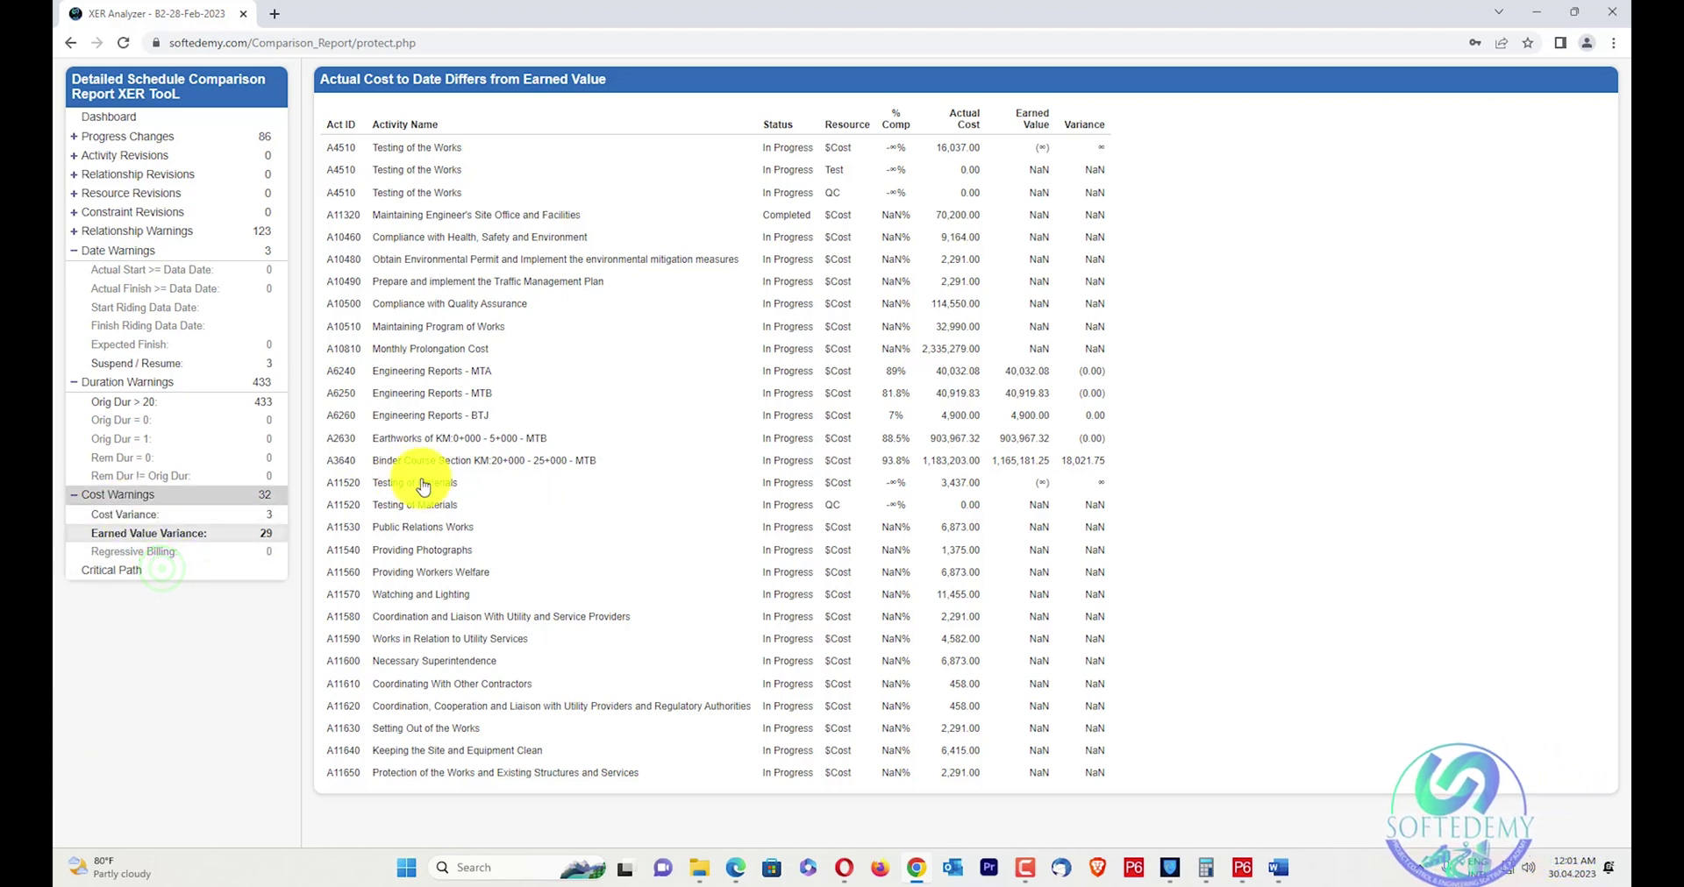